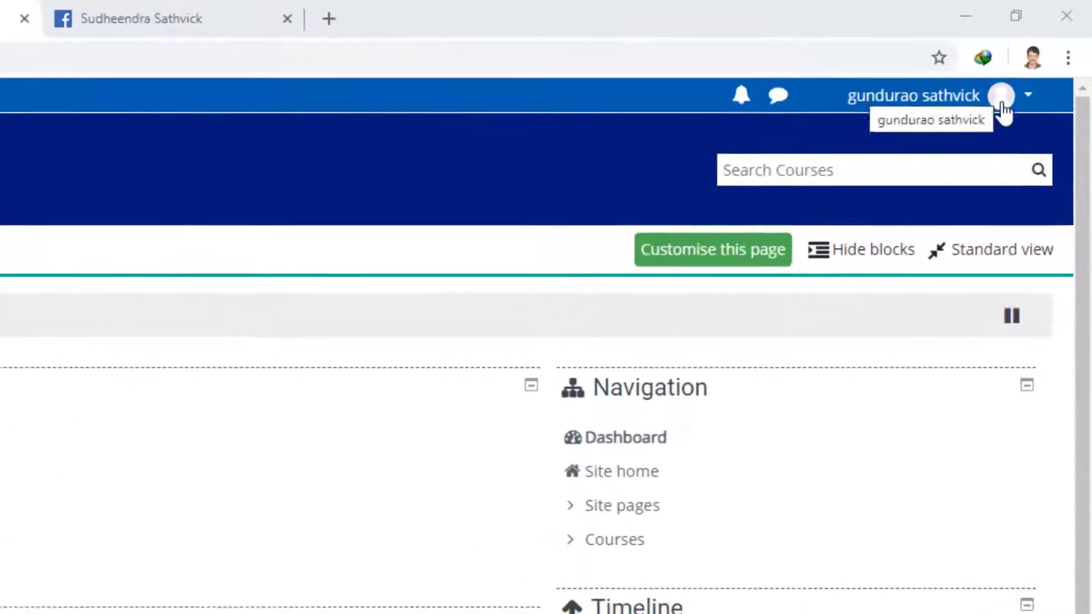
Step: Open View profile from the user-name menu at the top right
left_click(1011, 61)
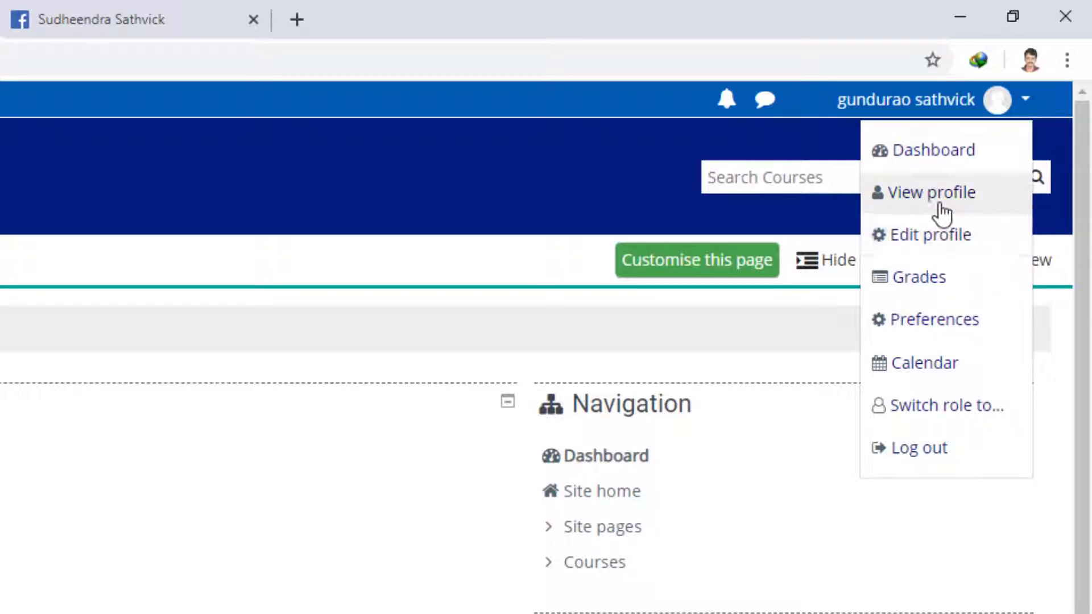
left_click(939, 206)
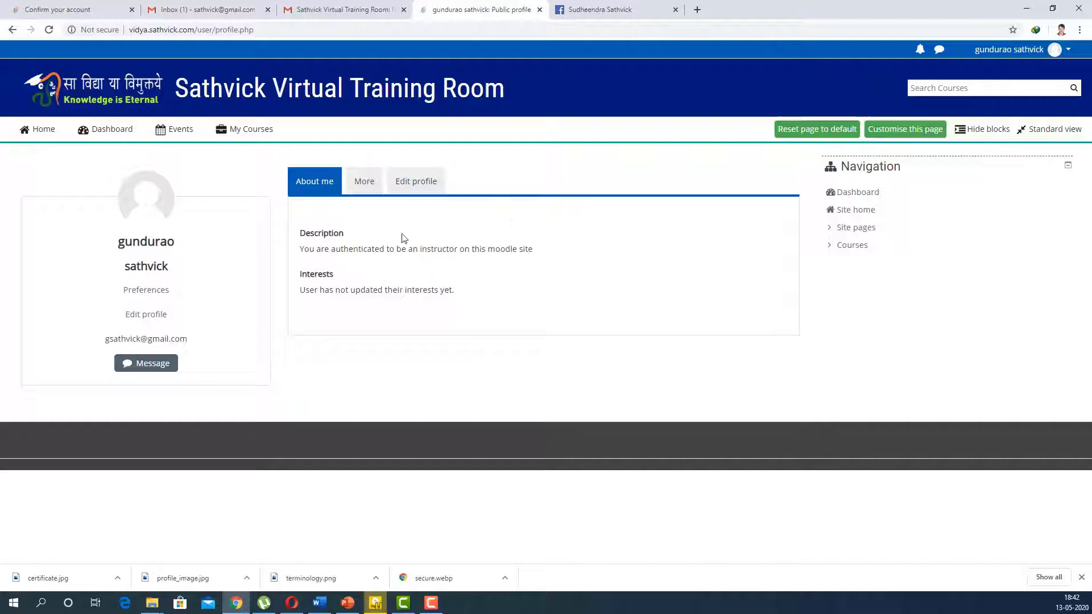
Step: Open the Edit profile form and put the cursor in the Description editor
left_click(416, 186)
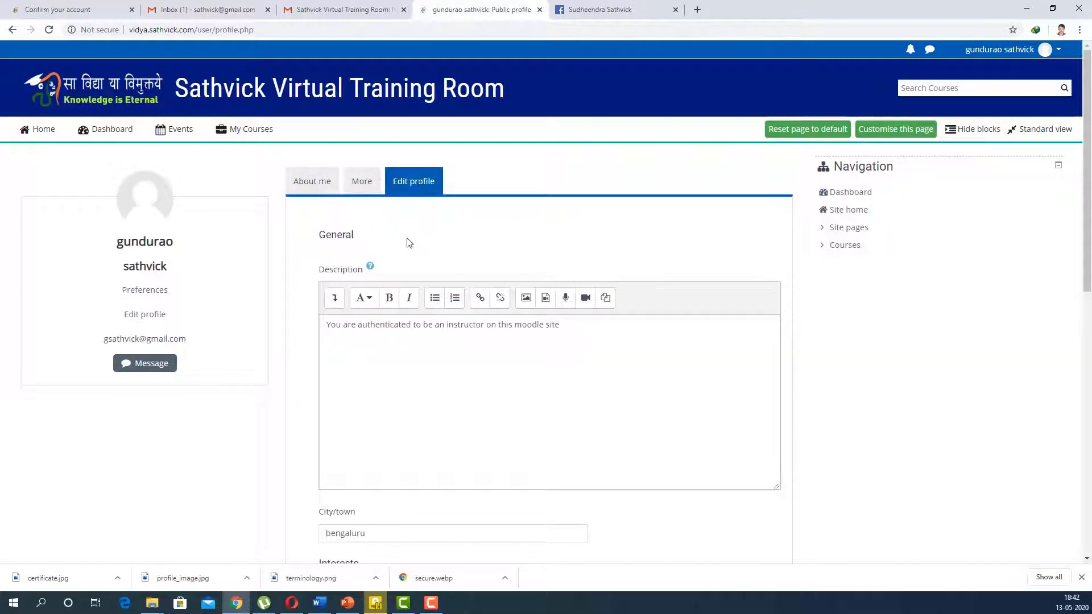
left_click(610, 340)
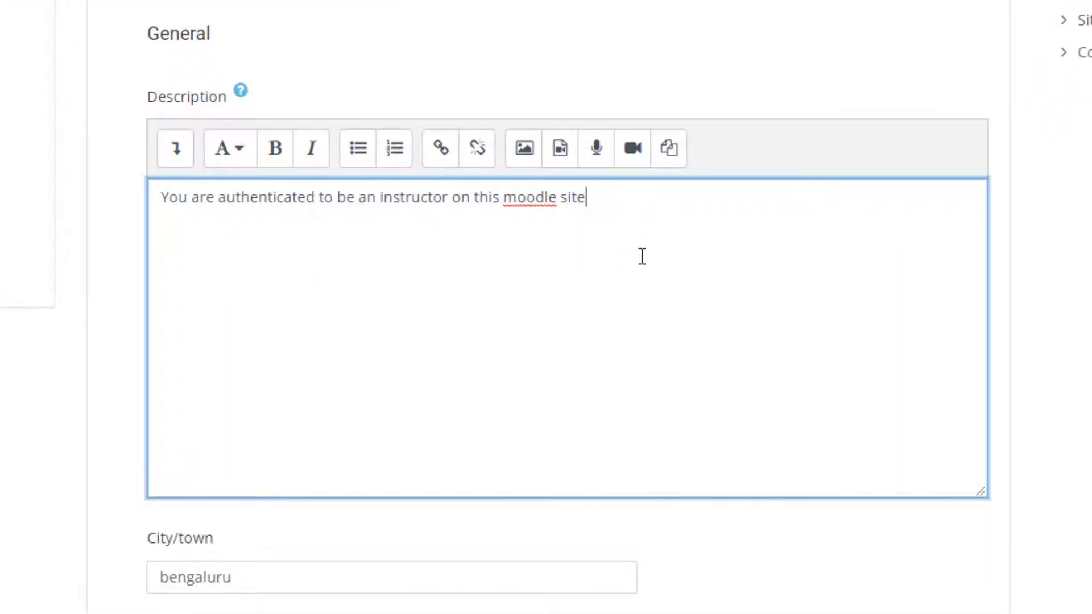
Step: Paste the company history and media-services list over the old instructor sentence in Description
left_click_drag(591, 200, 122, 202)
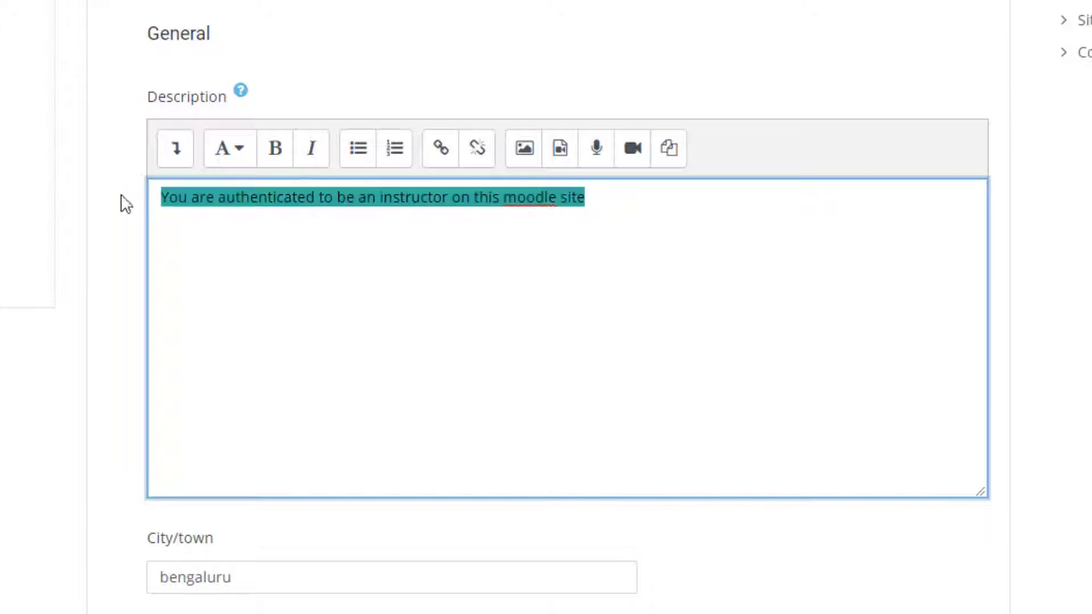
right_click(249, 192)
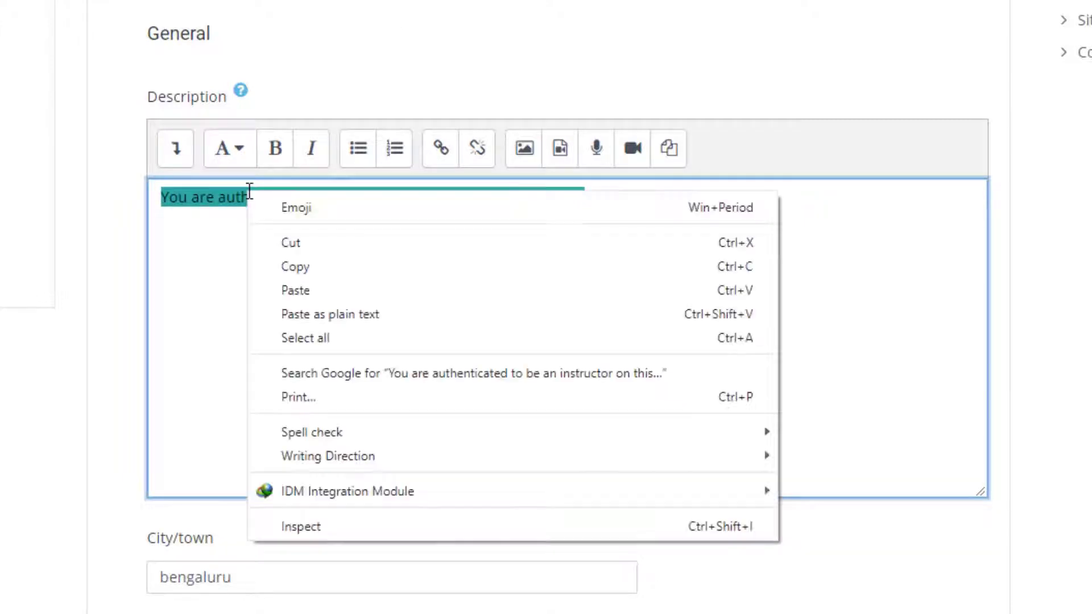
left_click(301, 284)
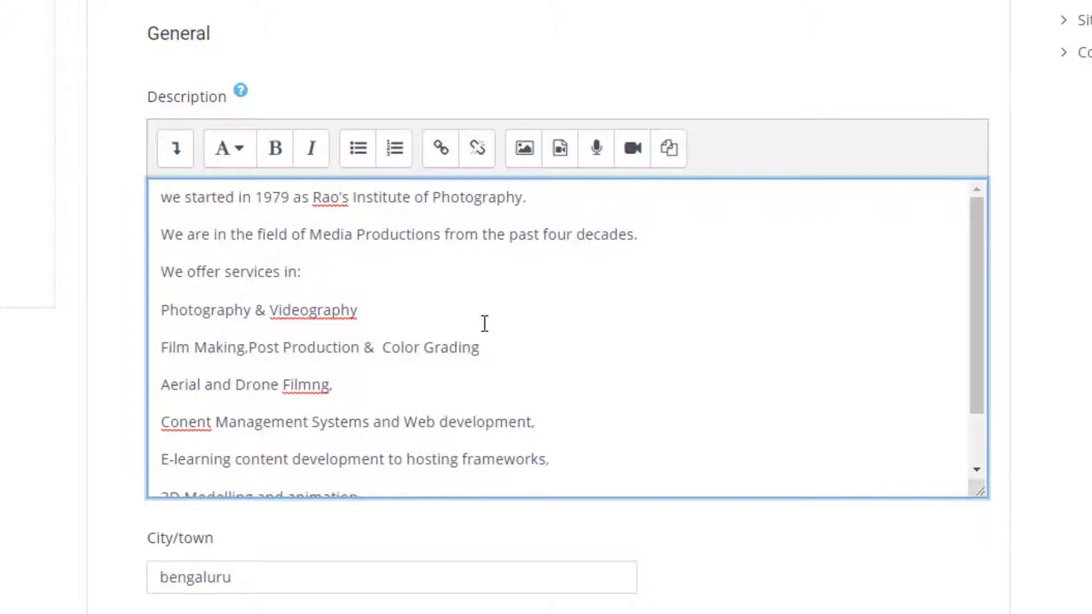
scroll(490, 353, "down", 8)
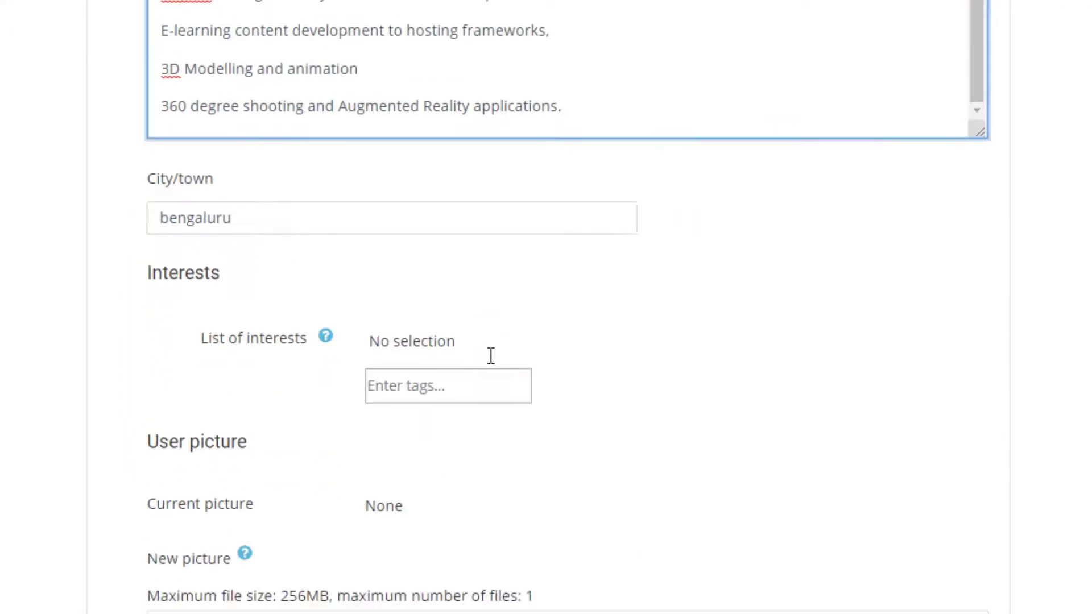
scroll(490, 347, "up", 10)
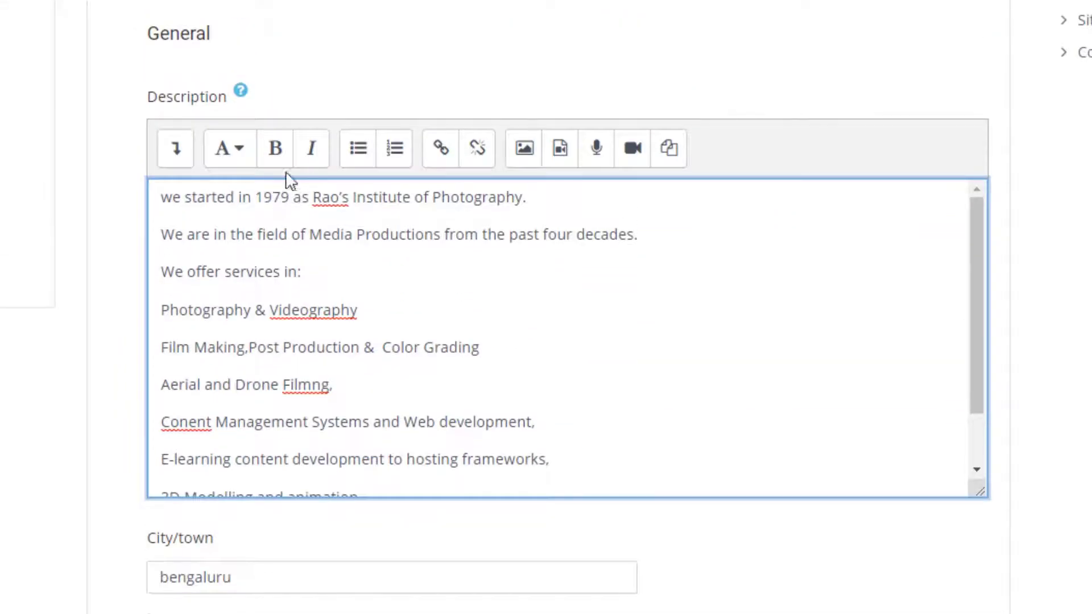
scroll(468, 246, "down", 2)
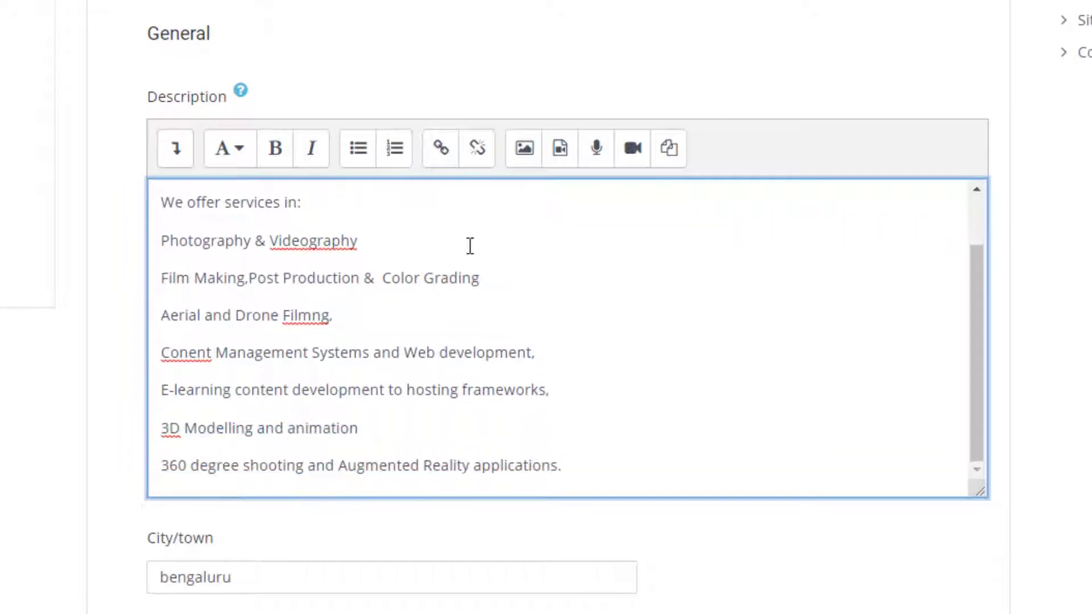
scroll(687, 409, "up", 2)
scroll(688, 398, "down", 2)
scroll(687, 367, "up", 1)
scroll(687, 361, "up", 1)
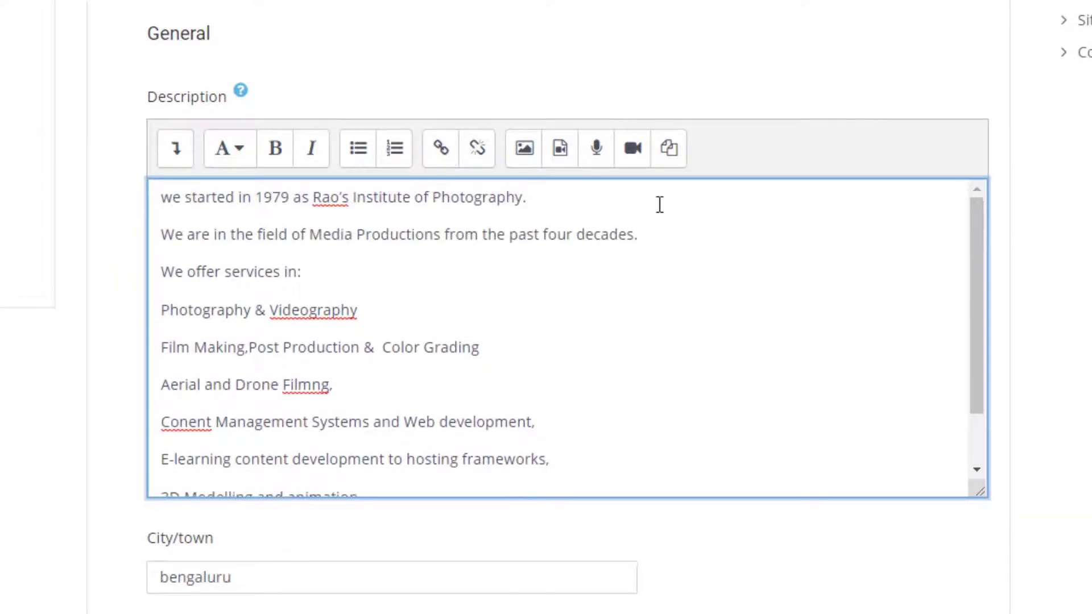
left_click(606, 197)
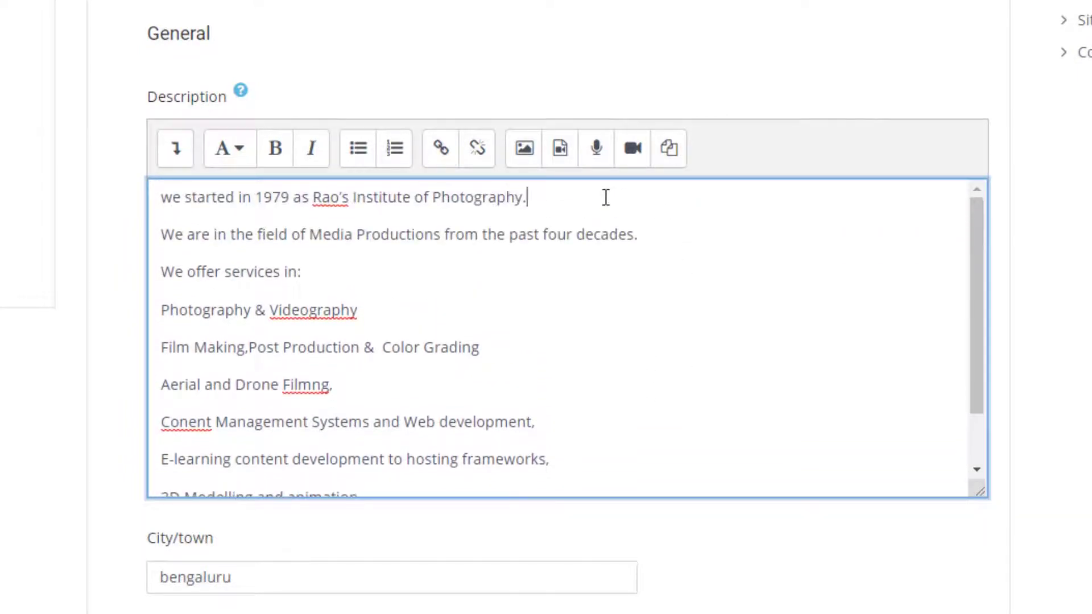
Step: Start inserting a Description image via Upload a file, bringing up the computer's Open dialog
left_click(524, 161)
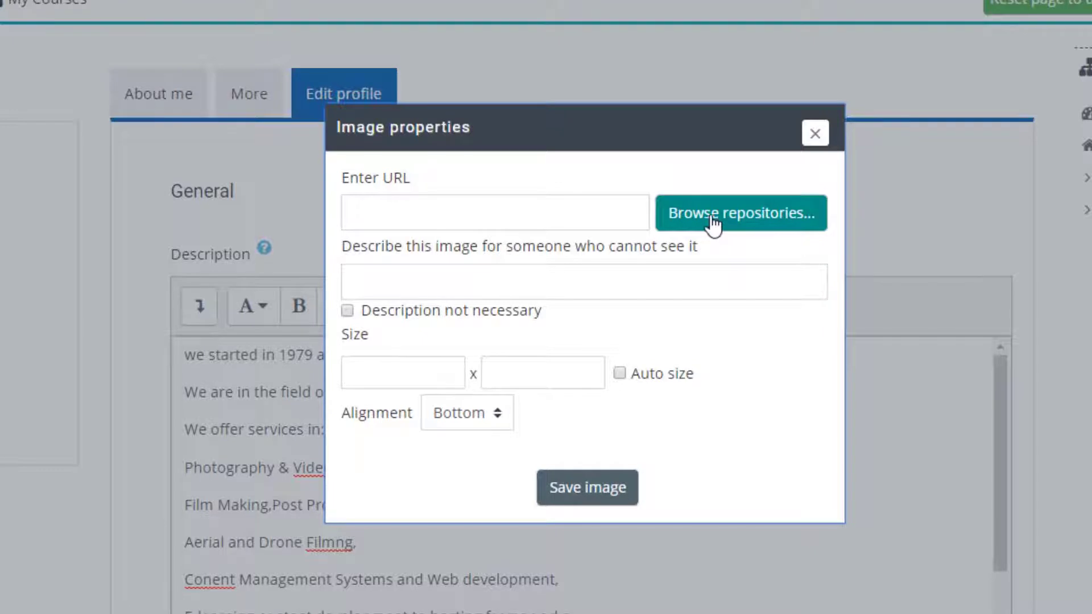
left_click(711, 225)
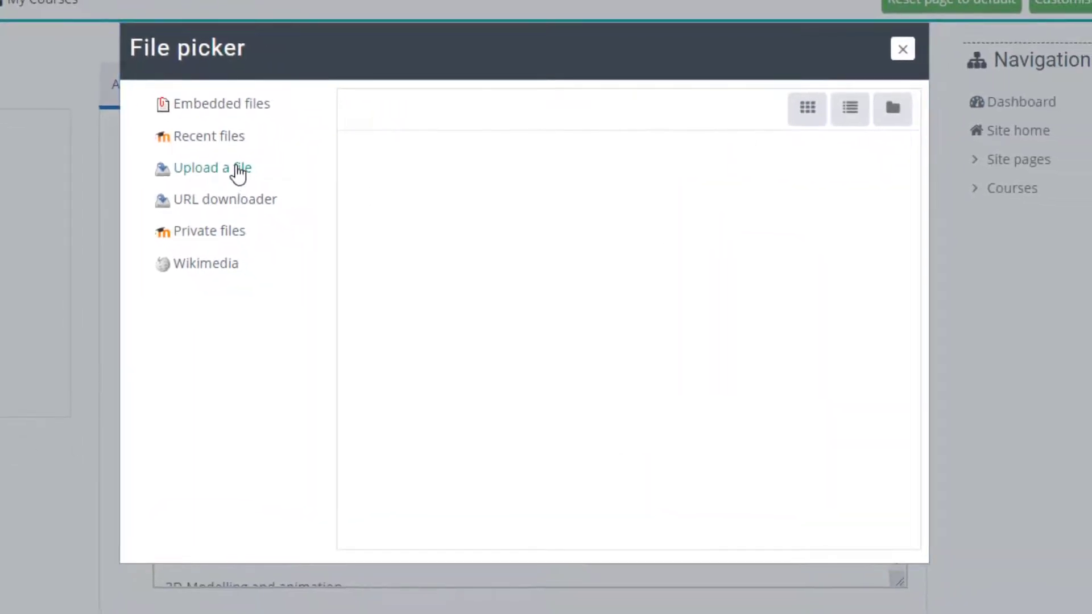
left_click(238, 174)
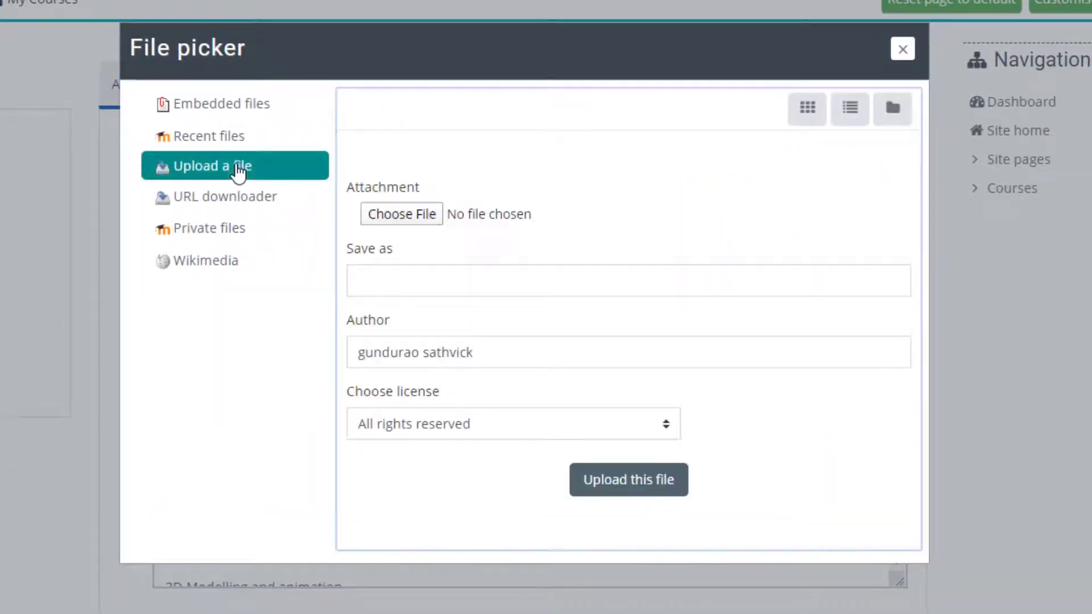
left_click(402, 215)
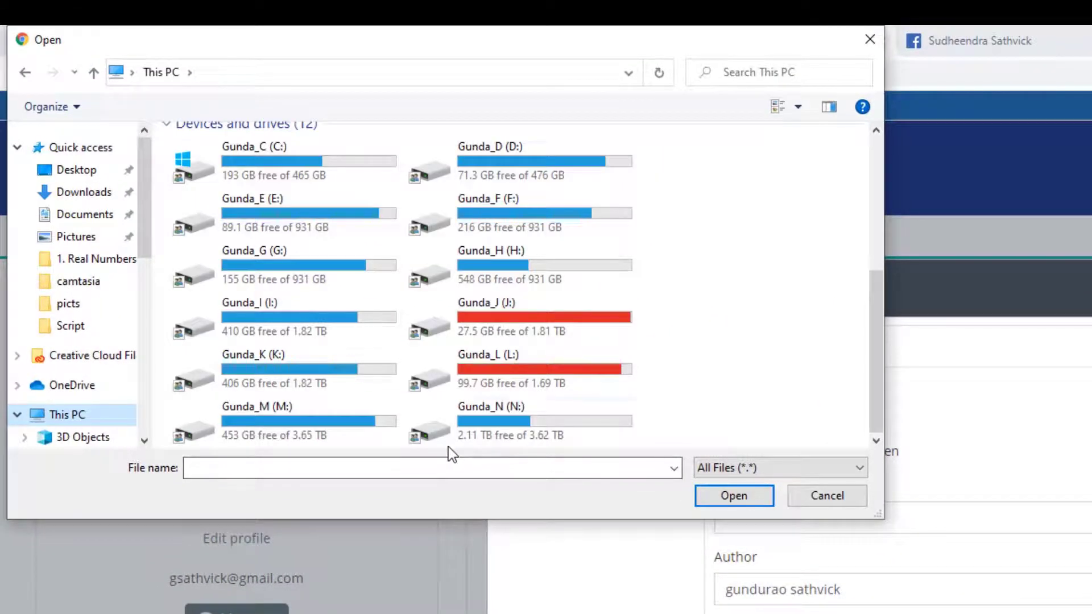
Step: Choose certificate.jpg from the project's picts folder on drive K: for upload
double_click(388, 374)
scroll(388, 374, "down", 3)
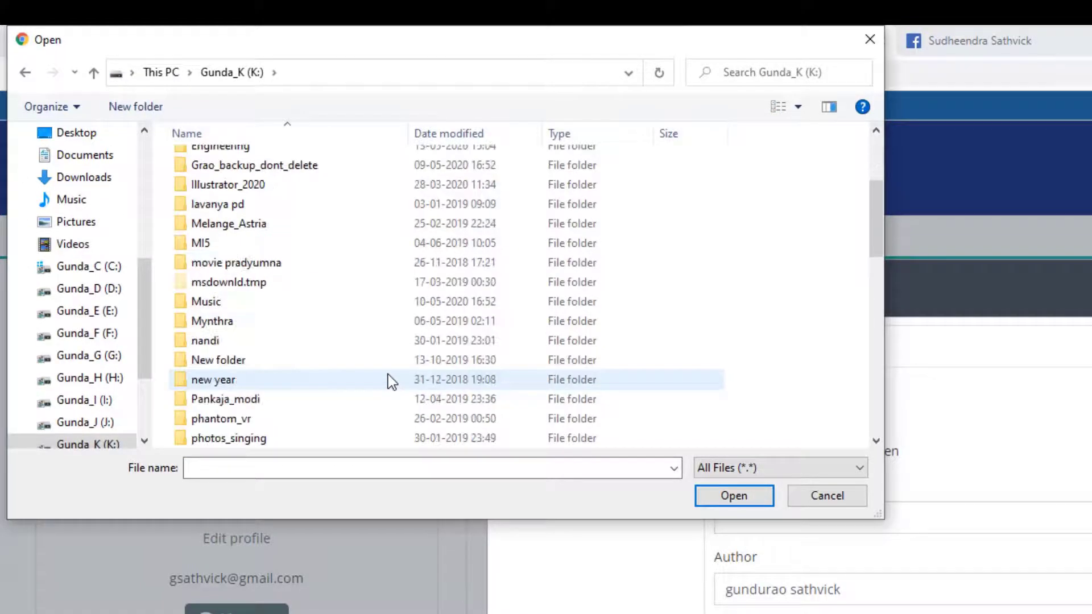
scroll(388, 374, "up", 1)
scroll(387, 376, "down", 3)
scroll(367, 396, "down", 2)
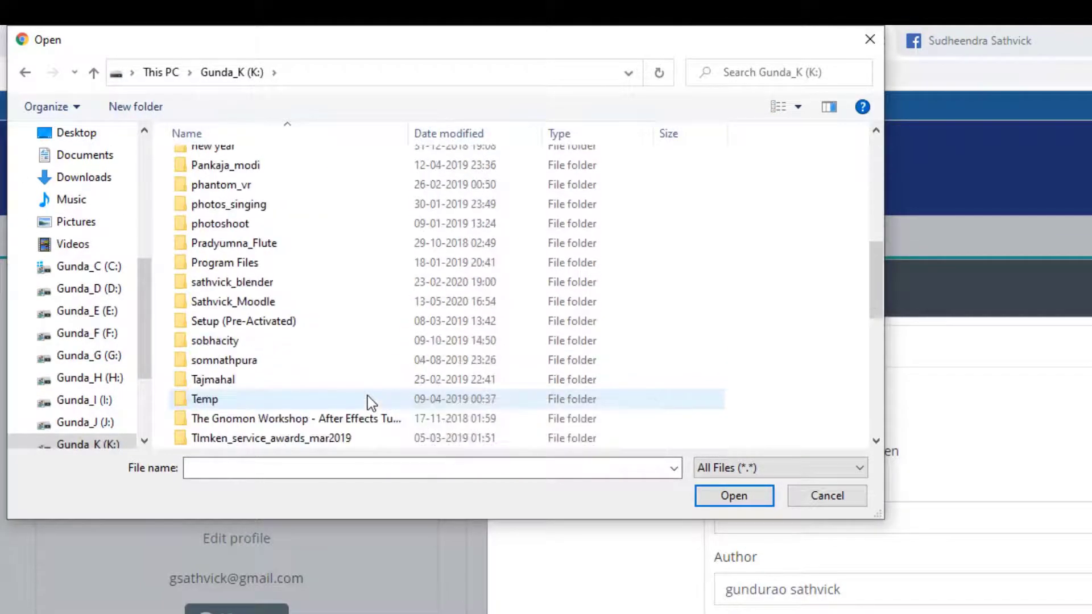
left_click(274, 305)
double_click(274, 305)
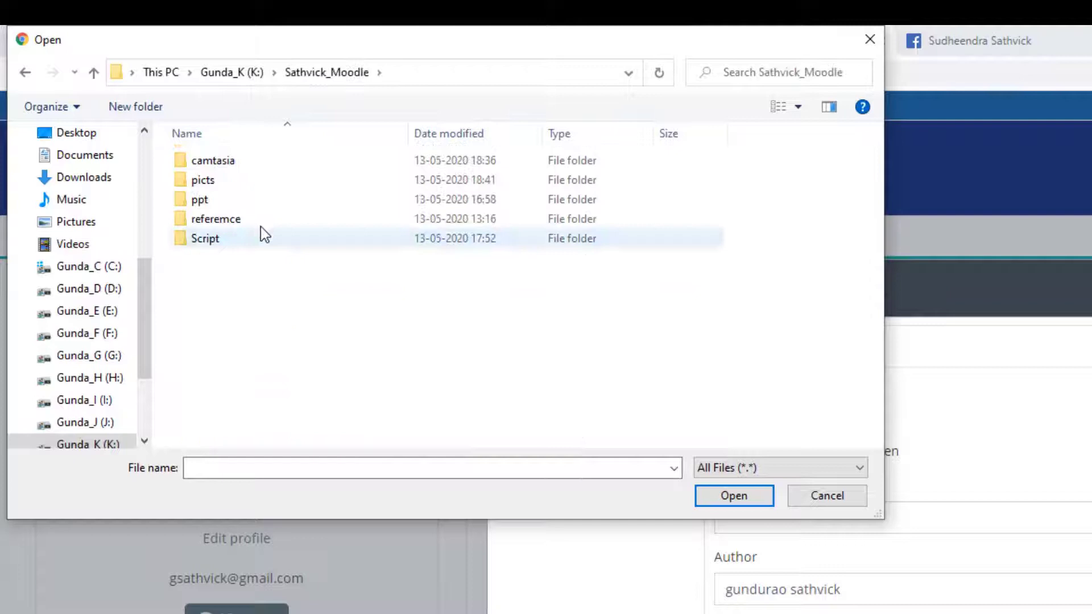
double_click(266, 182)
double_click(241, 184)
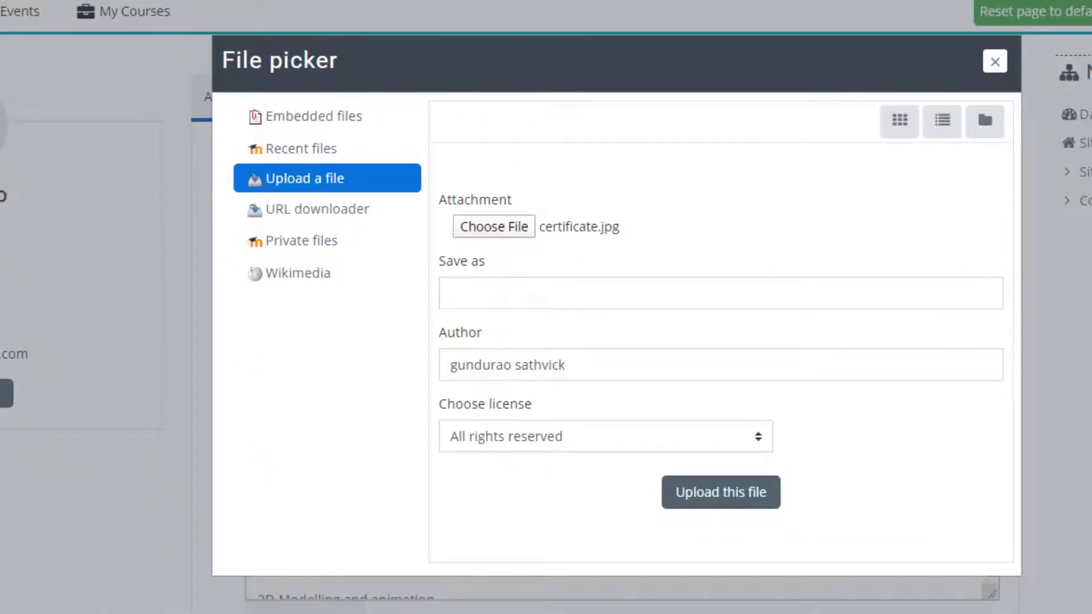
Step: Upload certificate.jpg under the name 'Unity certification'
left_click(638, 294)
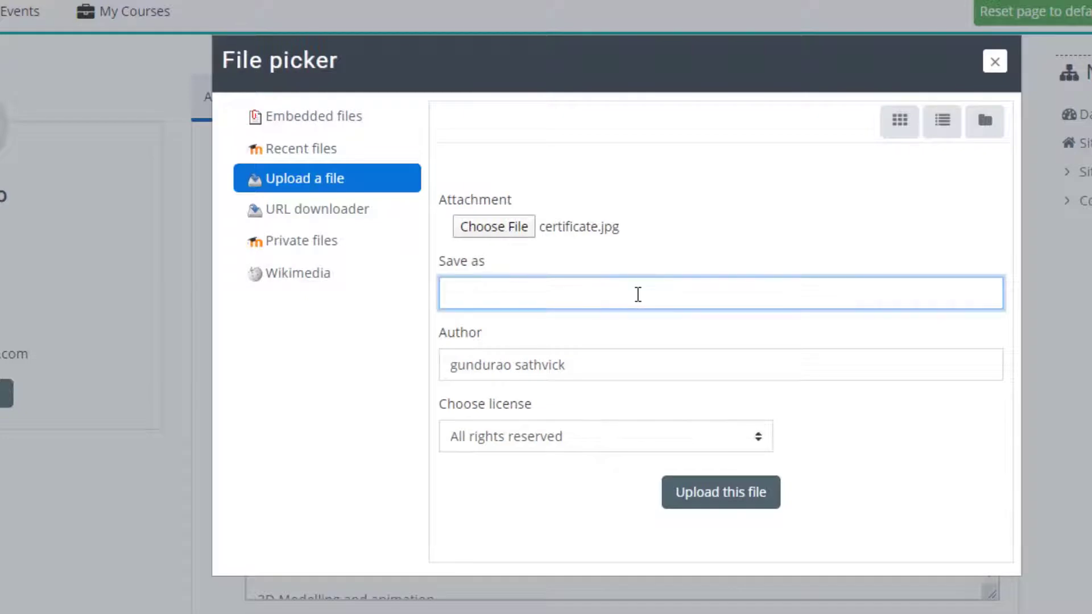
type("Unity certification")
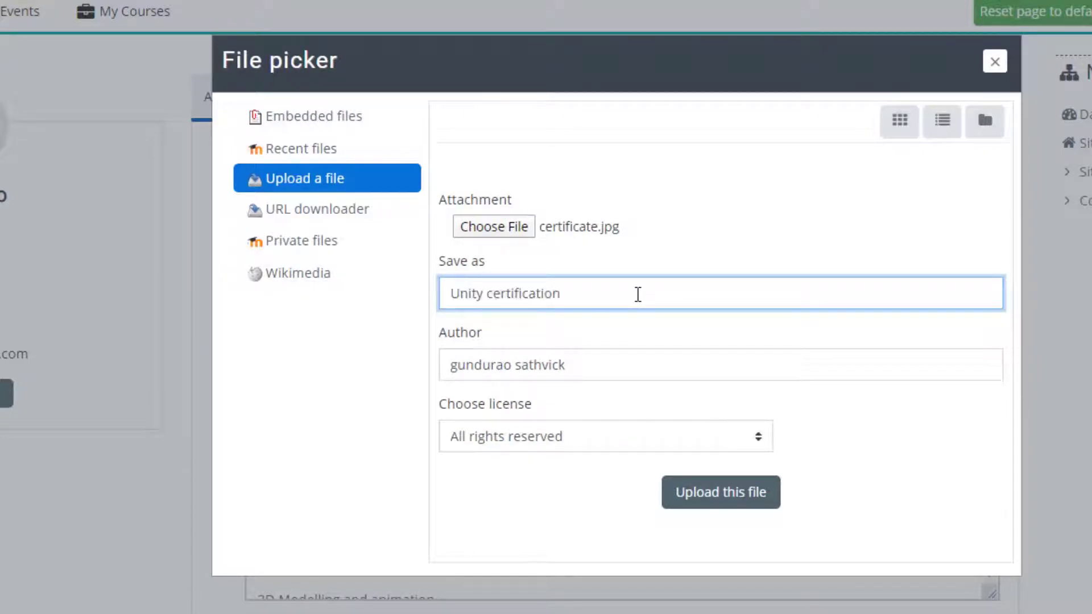
left_click(748, 505)
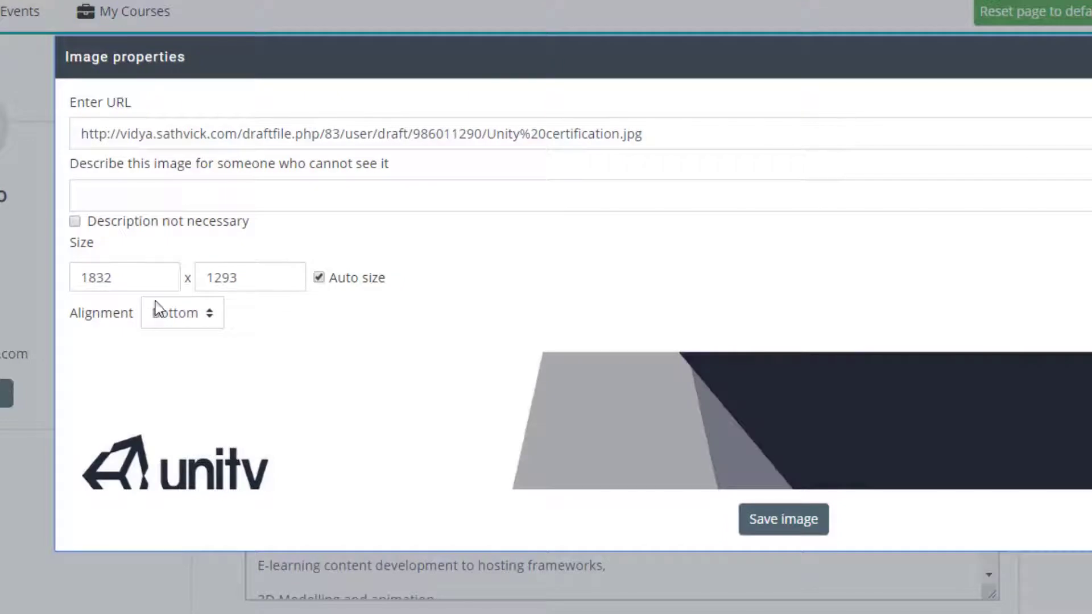
Step: Resize the certificate to width 600 with auto height, mark description not necessary, and insert it
left_click_drag(145, 270, 81, 277)
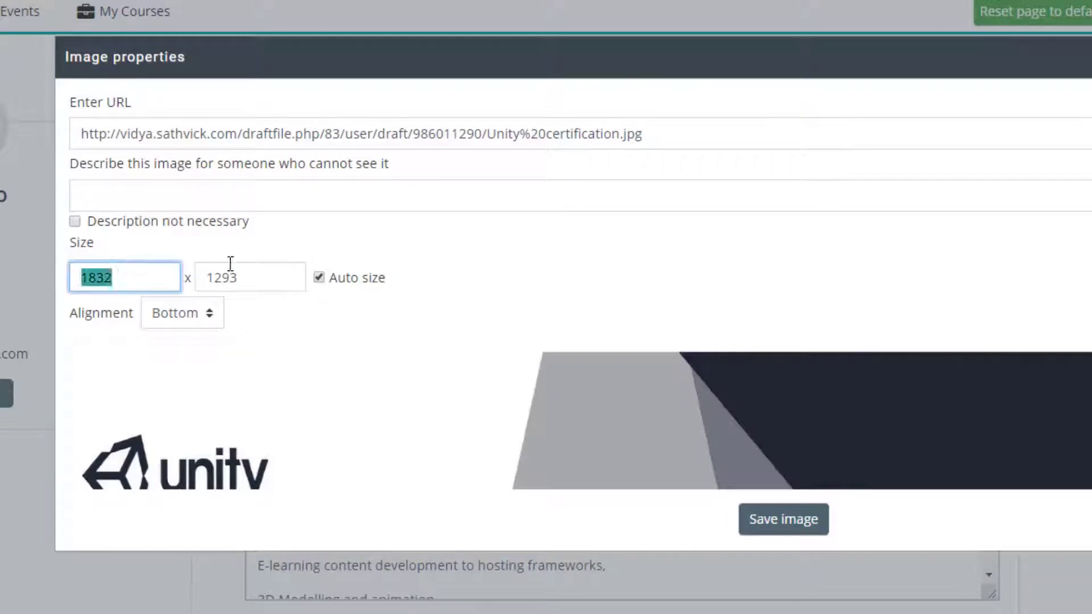
left_click(136, 279)
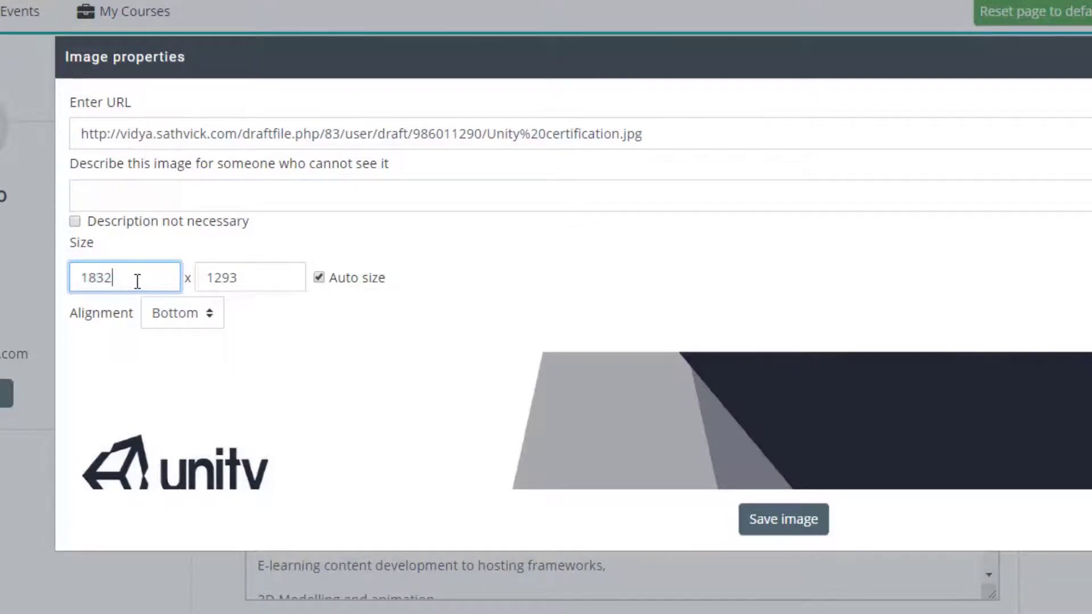
double_click(136, 278)
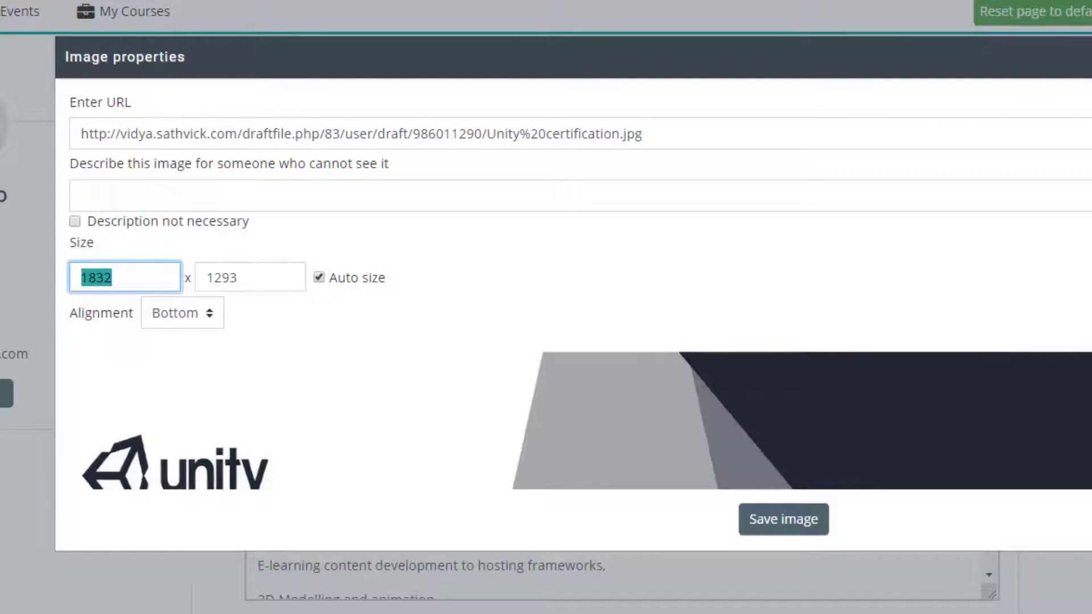
type("600")
left_click(281, 274)
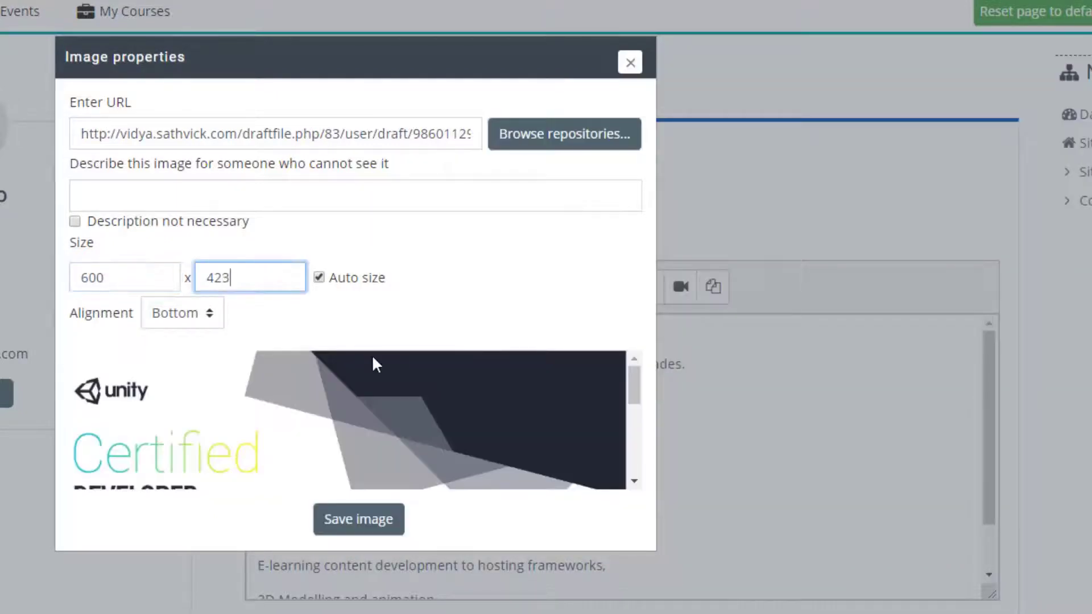
left_click(377, 528)
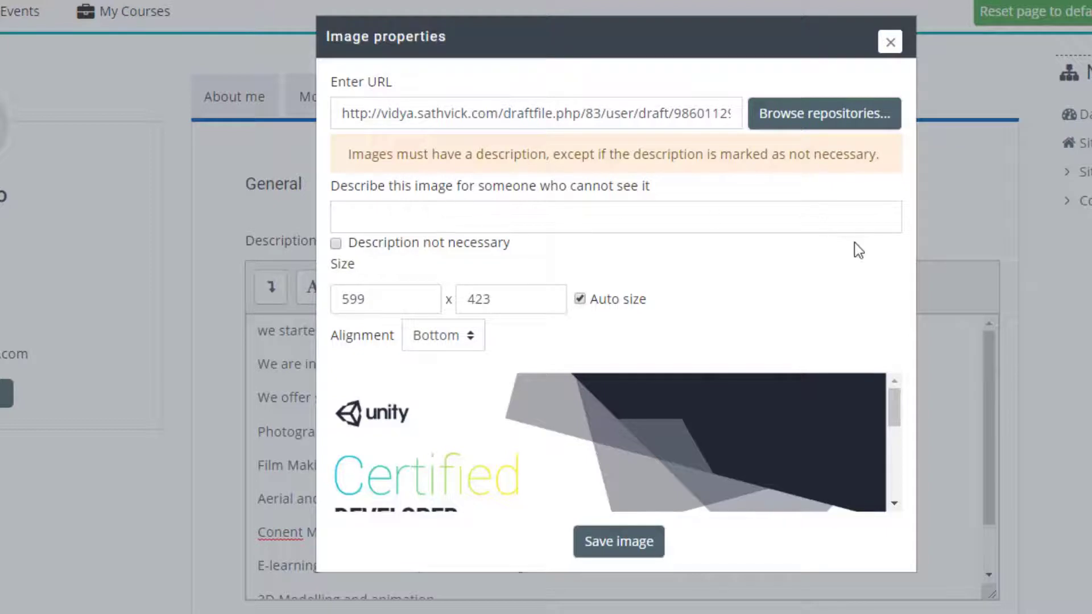
left_click(336, 243)
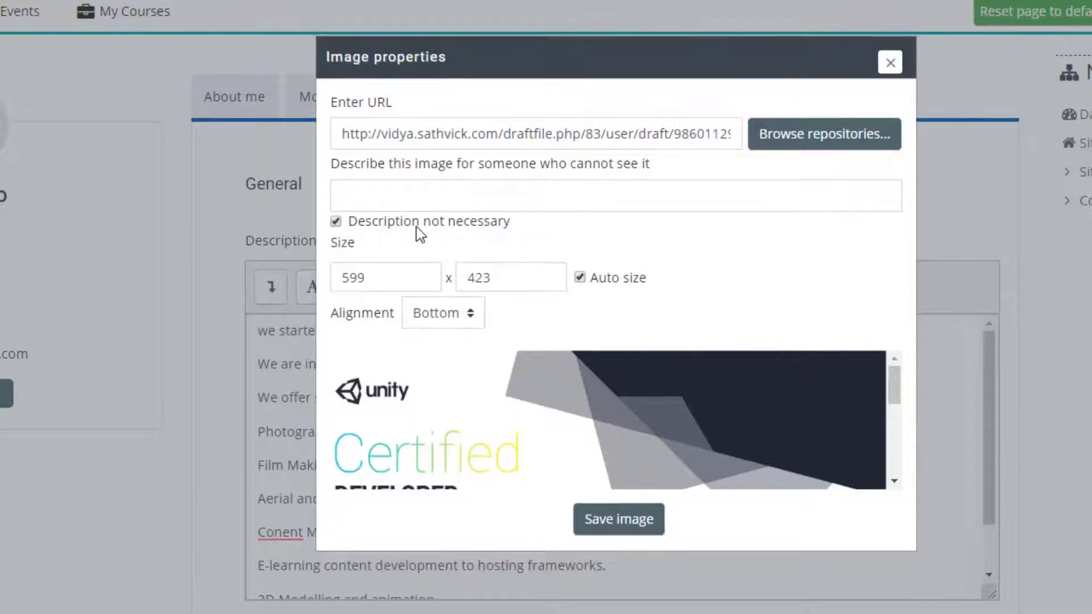
left_click(624, 519)
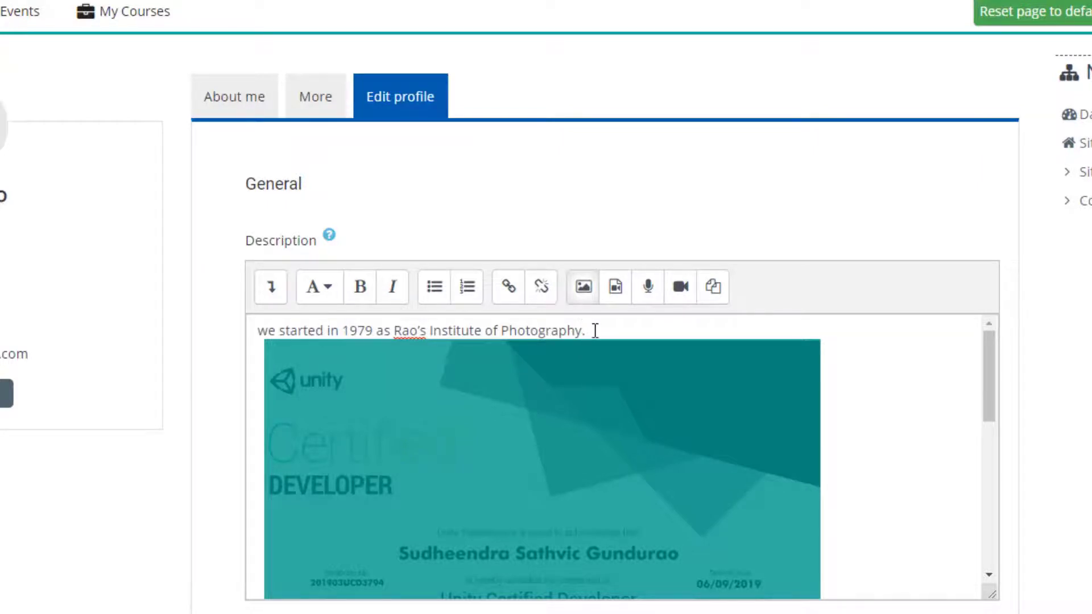
Step: Move the 'we started in 1979' sentence onto its own line below the certificate image
left_click_drag(593, 343, 279, 314)
key("ctrl+c")
scroll(628, 453, "down", 6)
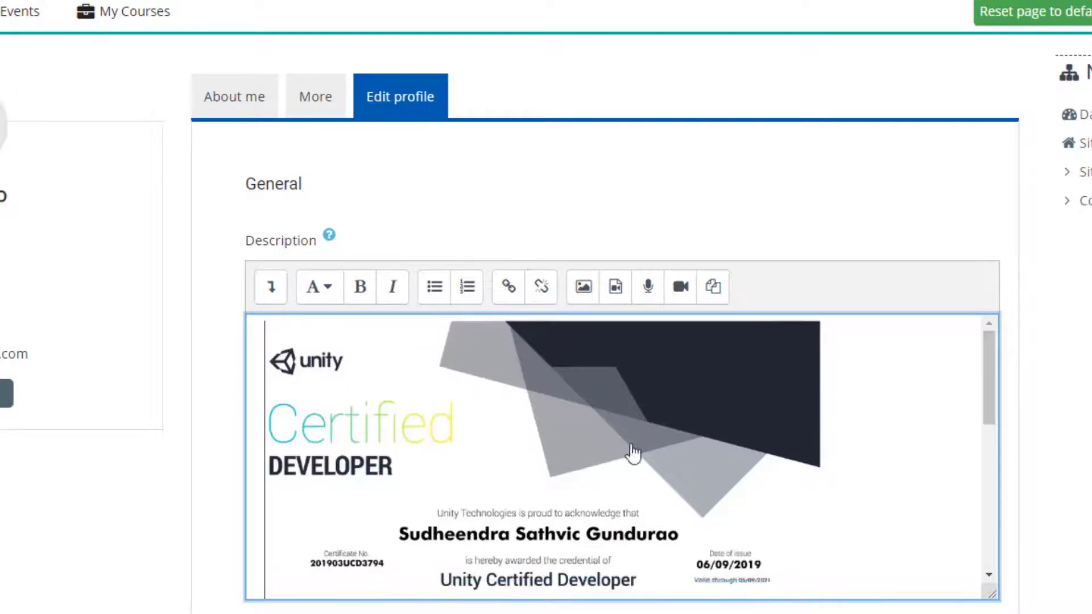
left_click(259, 452)
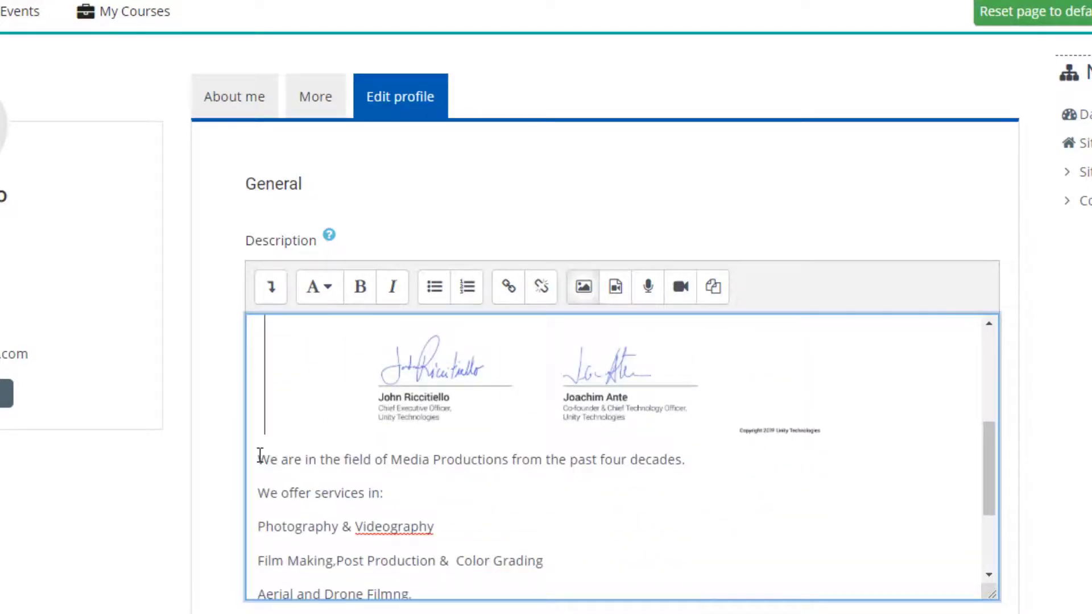
key("Return")
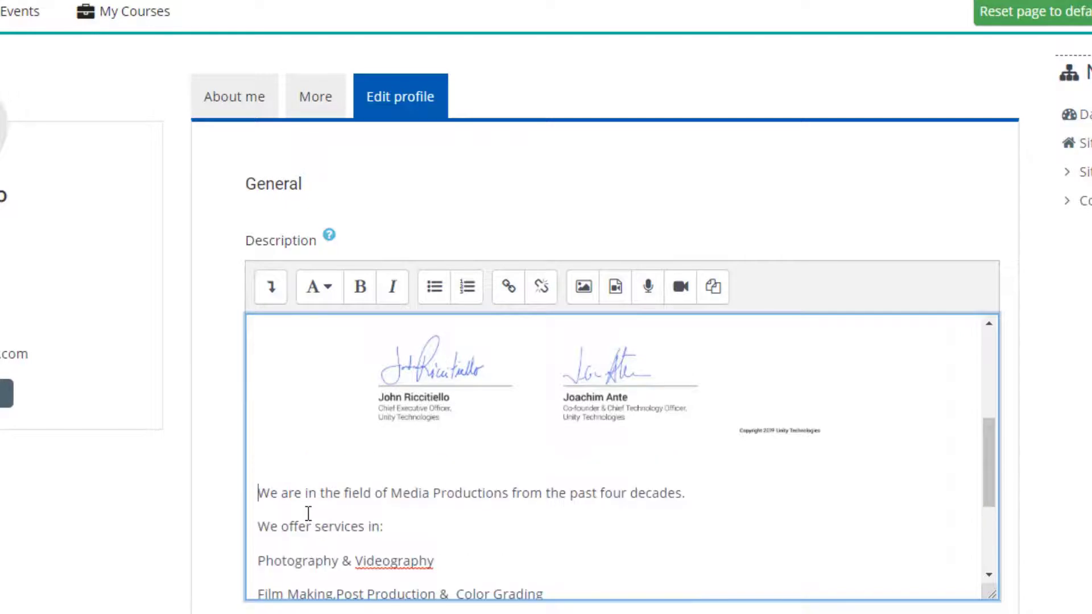
key("ctrl+v")
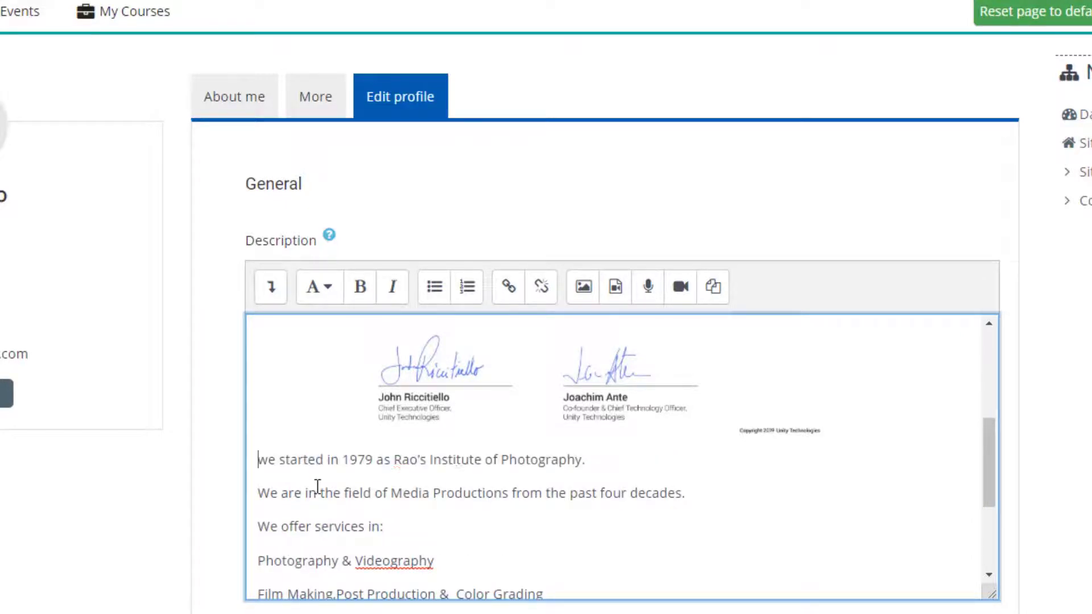
scroll(472, 523, "down", 2)
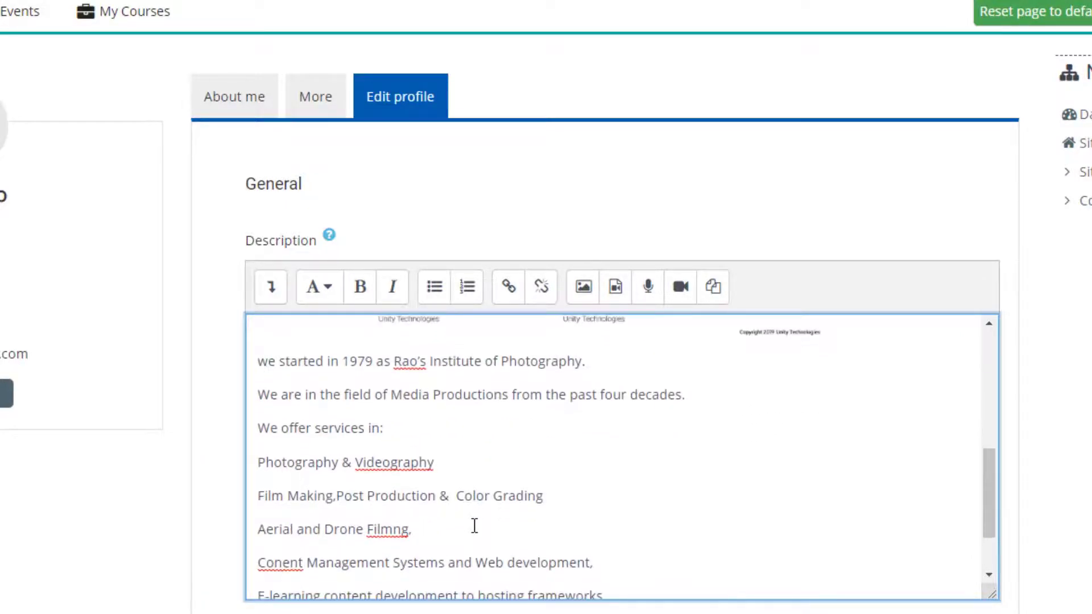
scroll(210, 477, "down", 4)
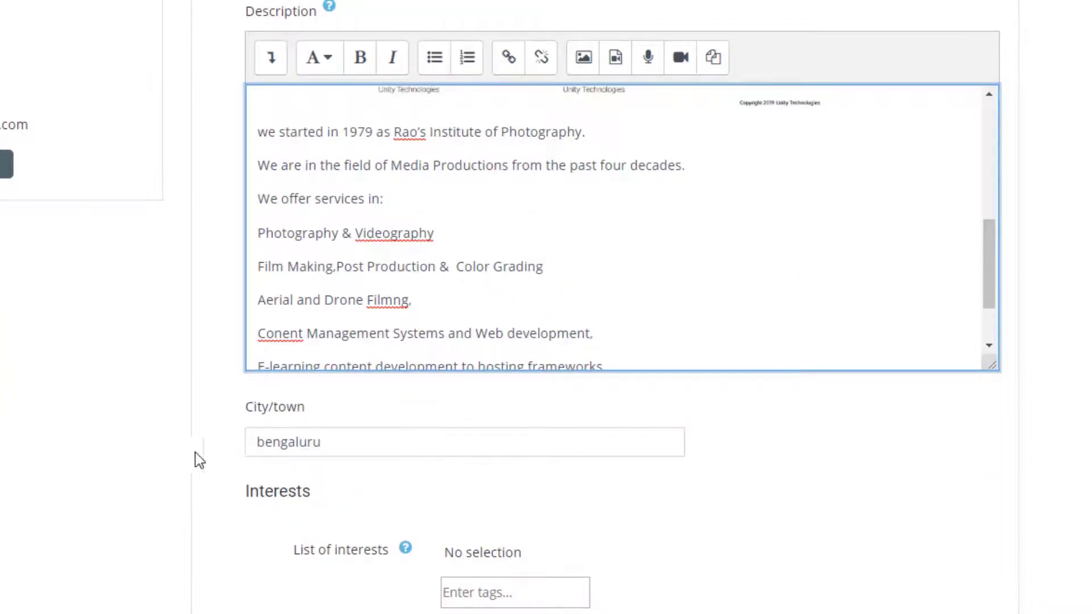
Step: Add '3d modelling' as a tag under List of interests
left_click(541, 590)
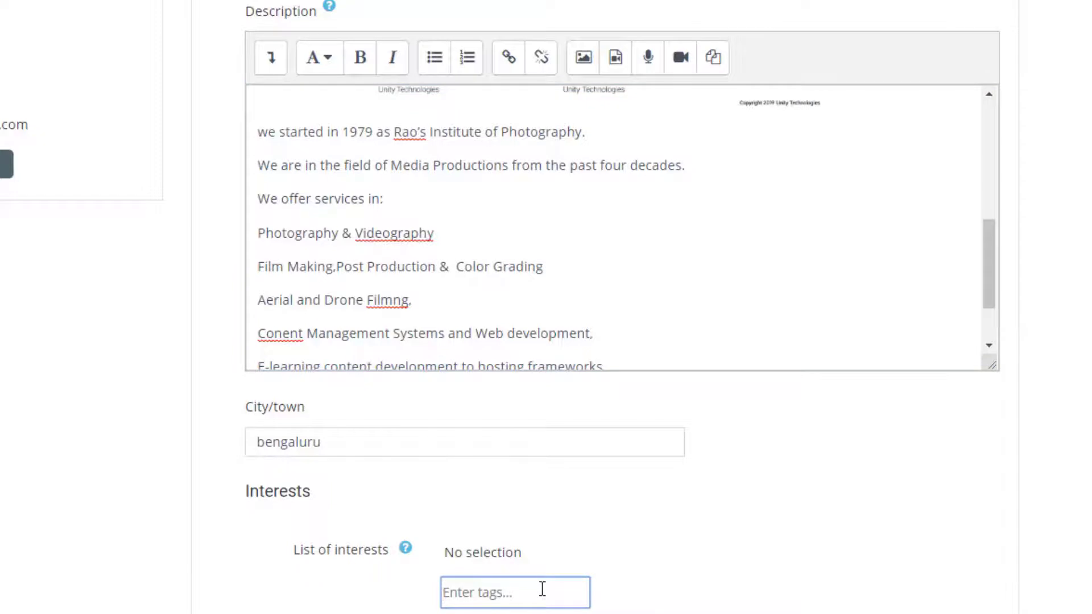
type("3d modelling")
key("Return")
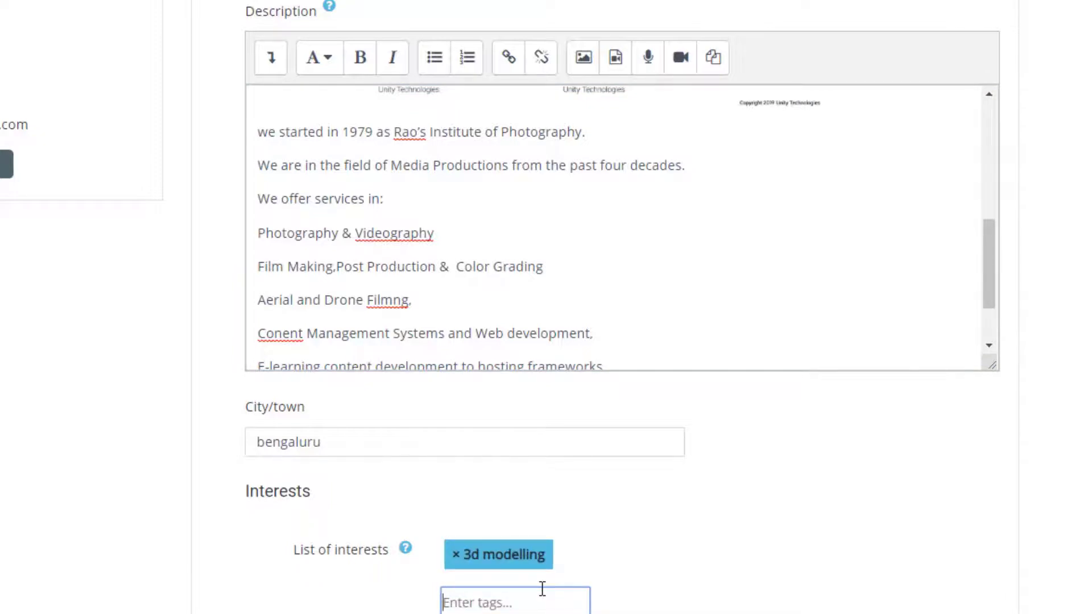
scroll(352, 491, "down", 4)
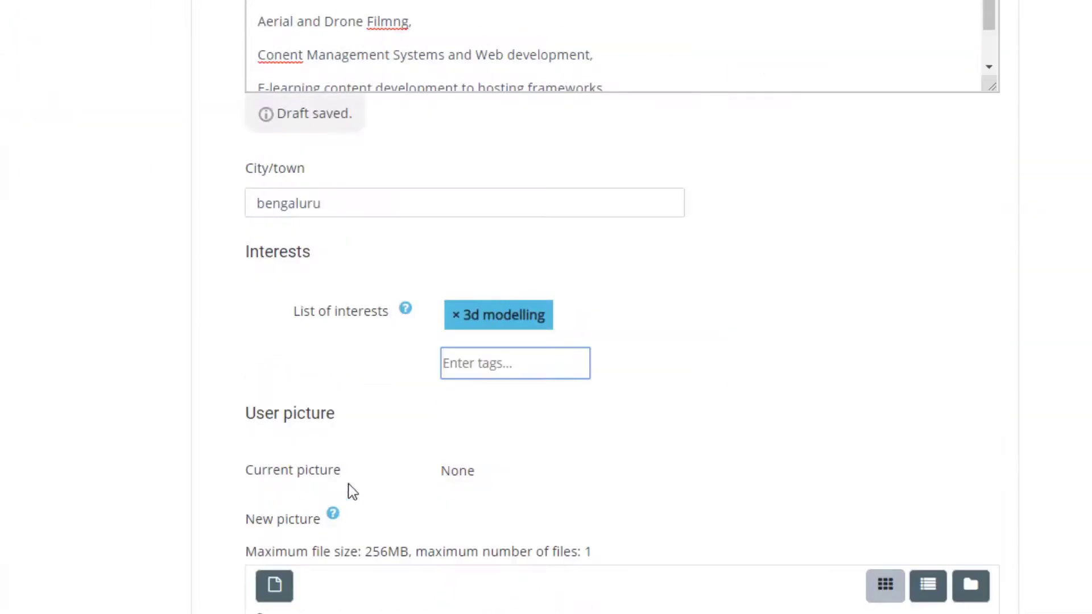
scroll(626, 461, "down", 3)
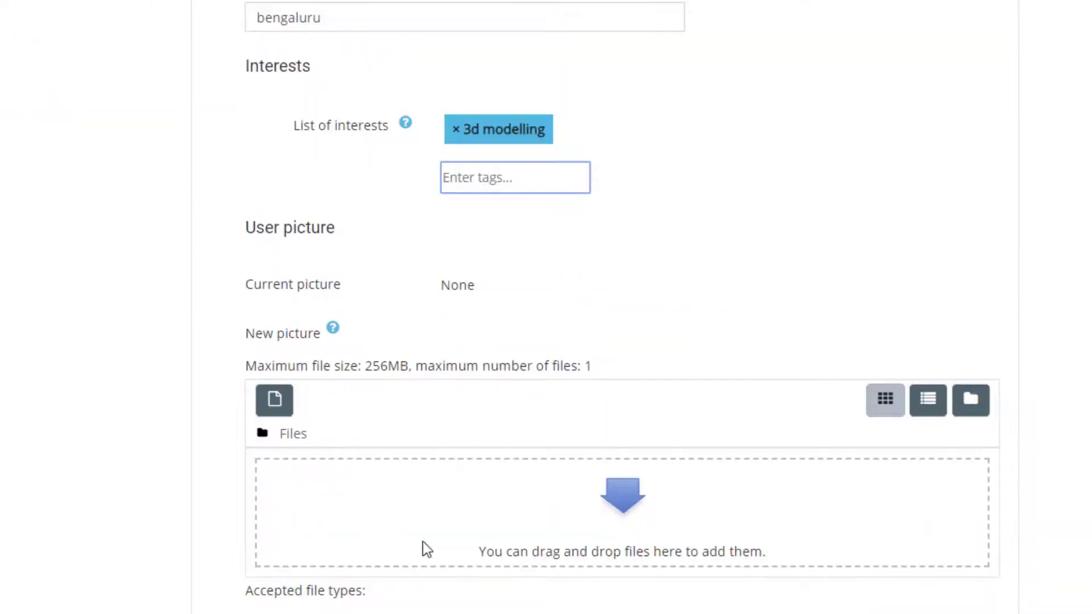
scroll(369, 444, "down", 1)
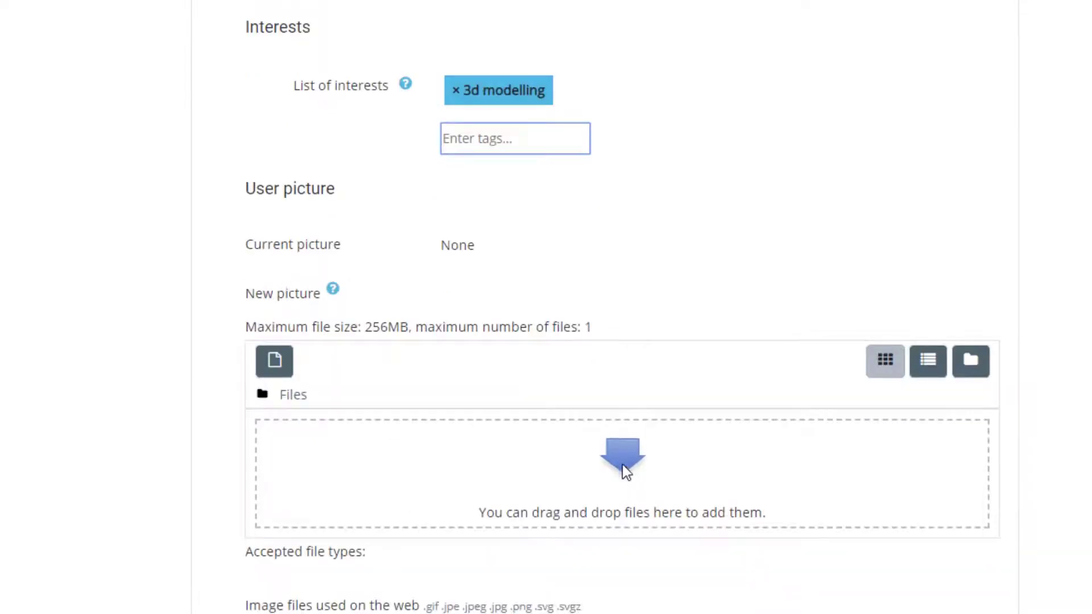
Step: Upload profile_image.jpg from the picts folder as the new user picture, saved under the user's name
left_click(622, 464)
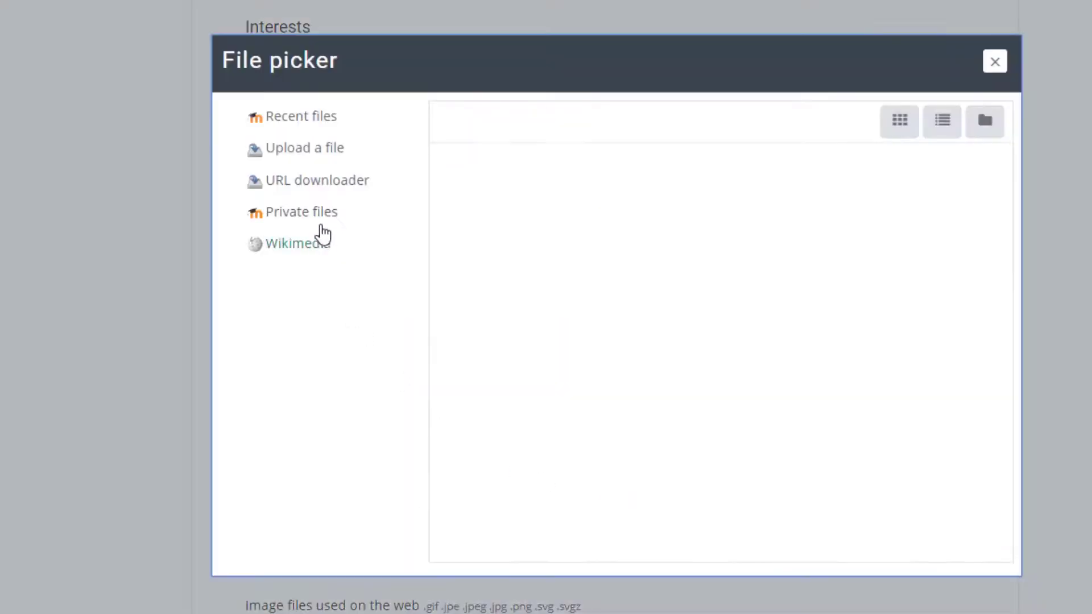
left_click(311, 154)
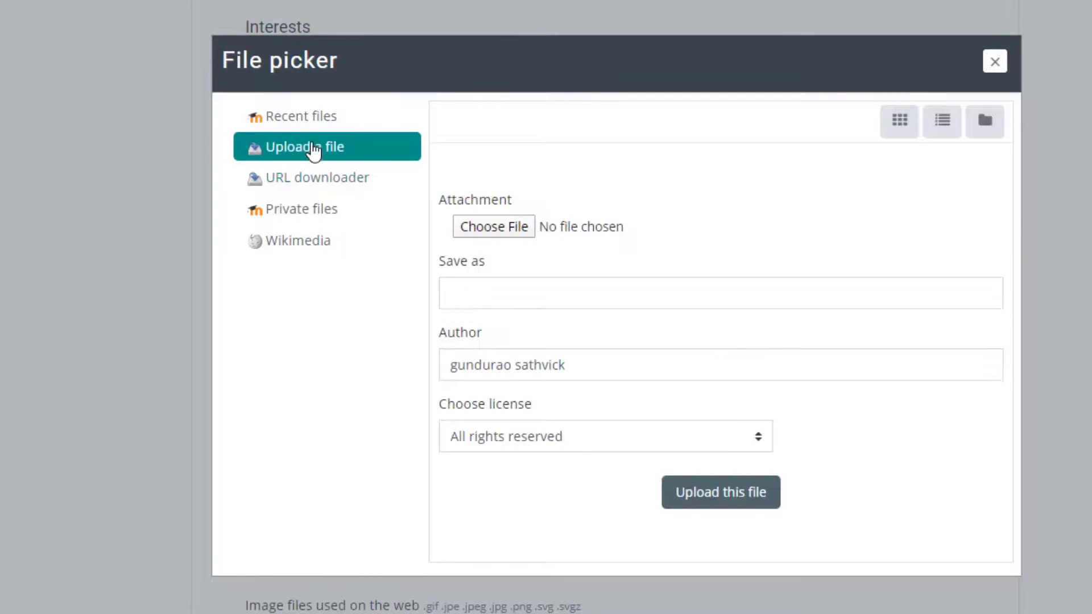
left_click(513, 229)
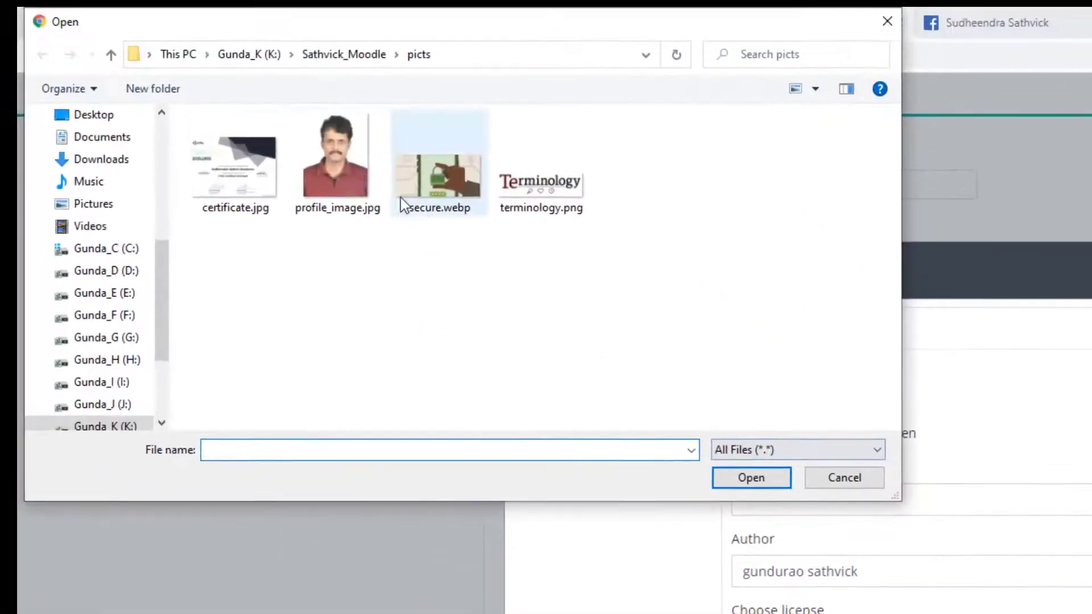
left_click(398, 193)
double_click(377, 193)
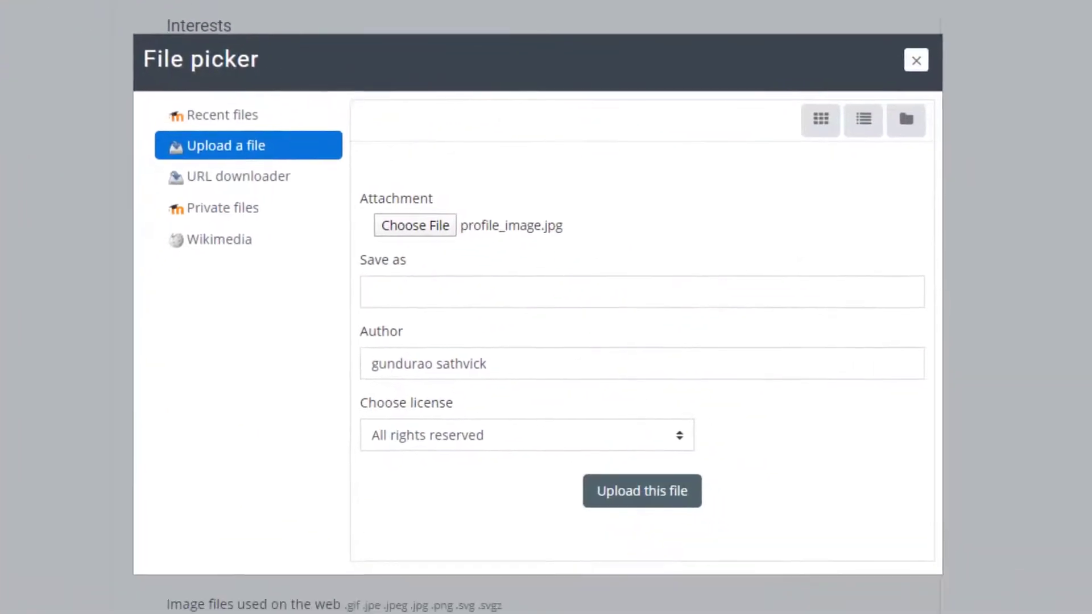
left_click(518, 304)
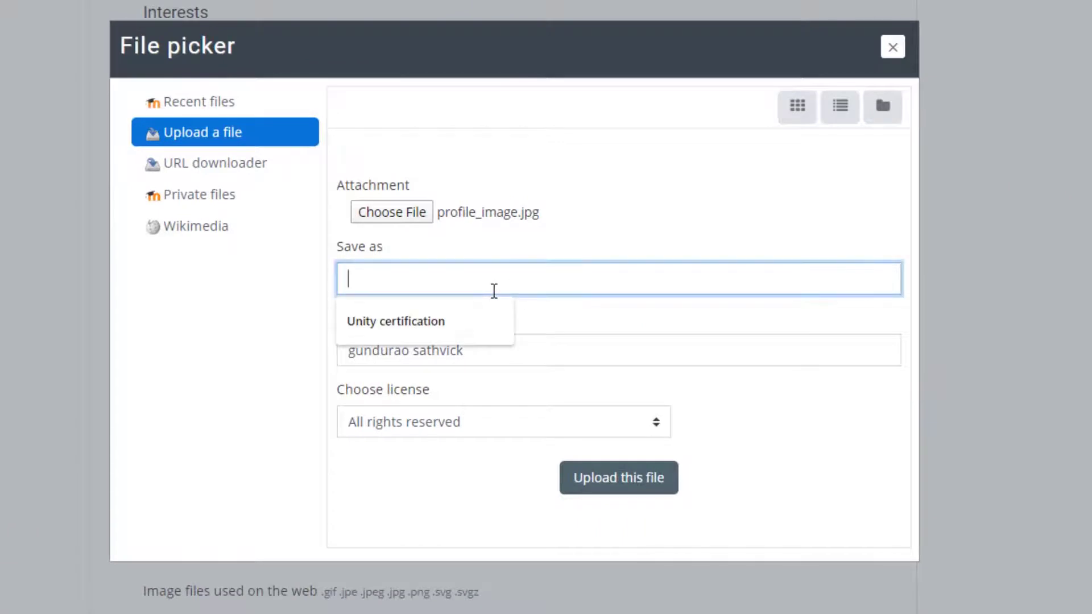
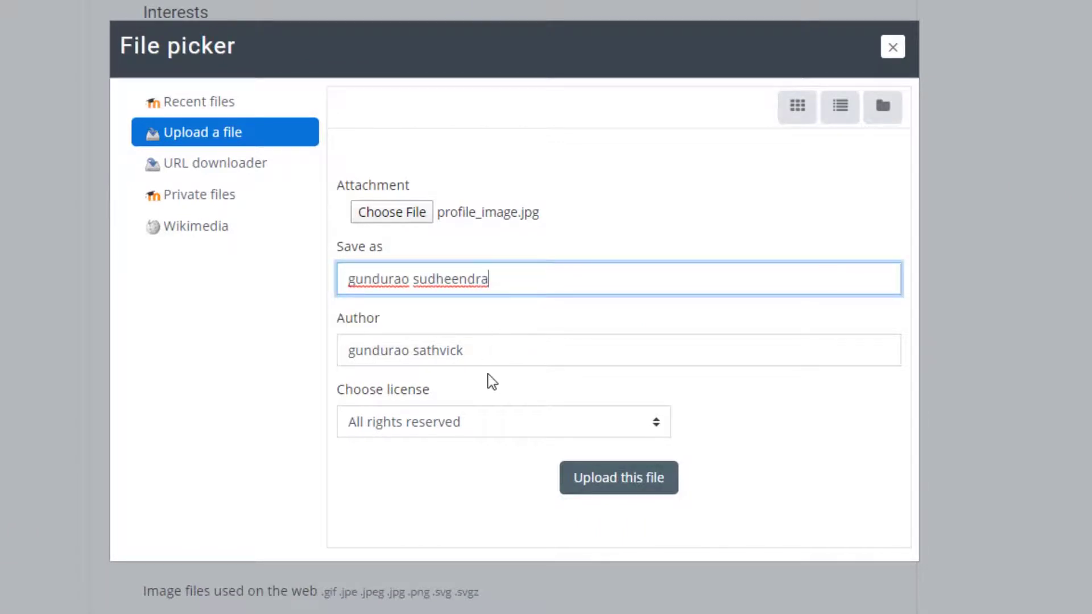
left_click(620, 481)
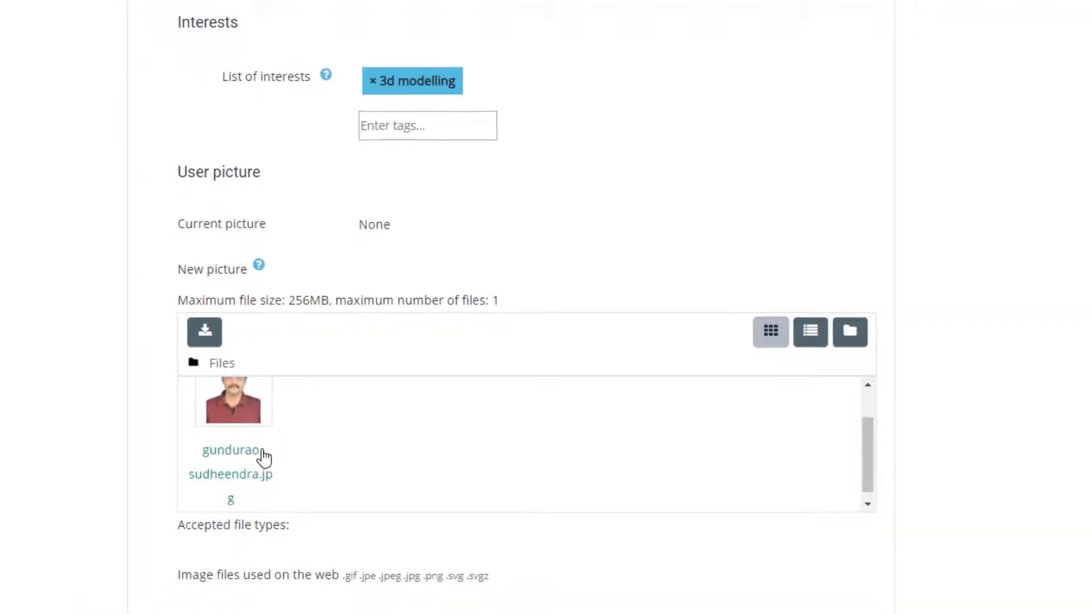
Step: Save the profile edits so the new photo and Unity certificate description appear
scroll(924, 492, "down", 4)
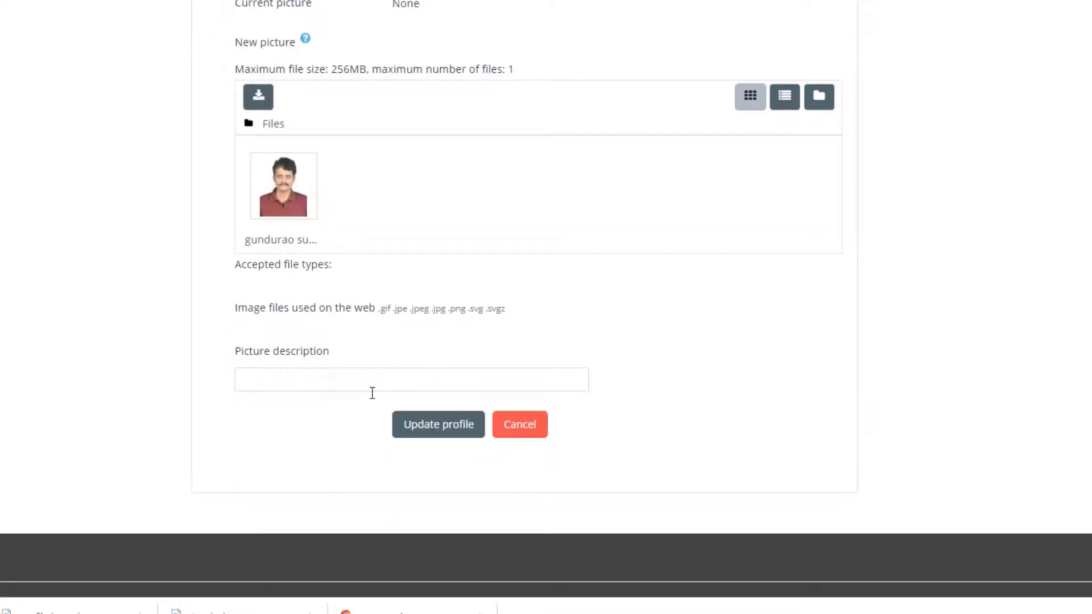
left_click(409, 430)
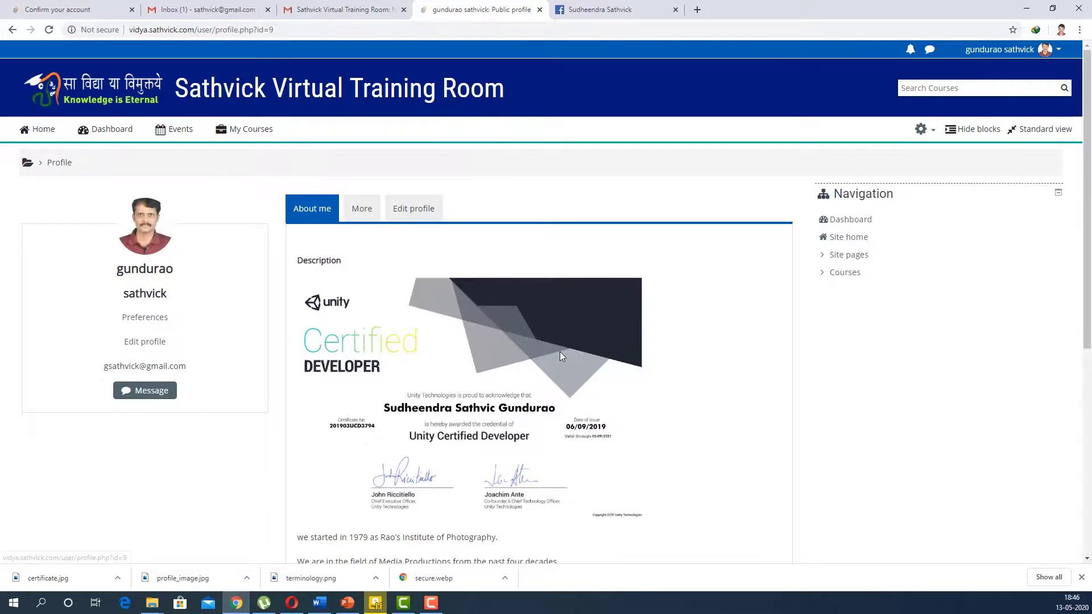
Step: Scroll through the public profile to review the saved description and 3d modelling interest
scroll(559, 352, "down", 5)
scroll(461, 154, "up", 2)
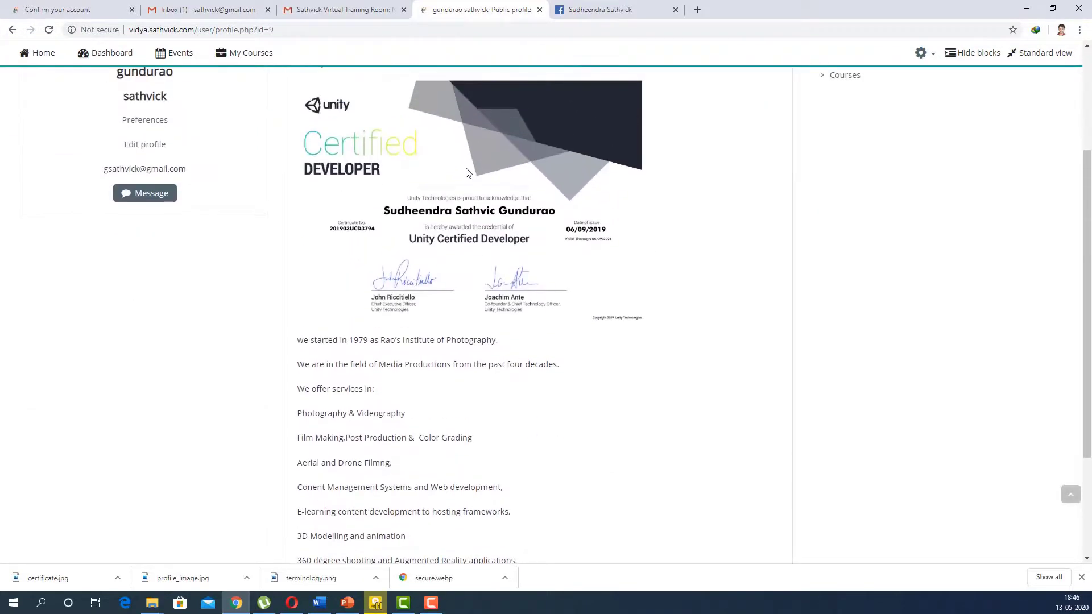
scroll(428, 246, "down", 3)
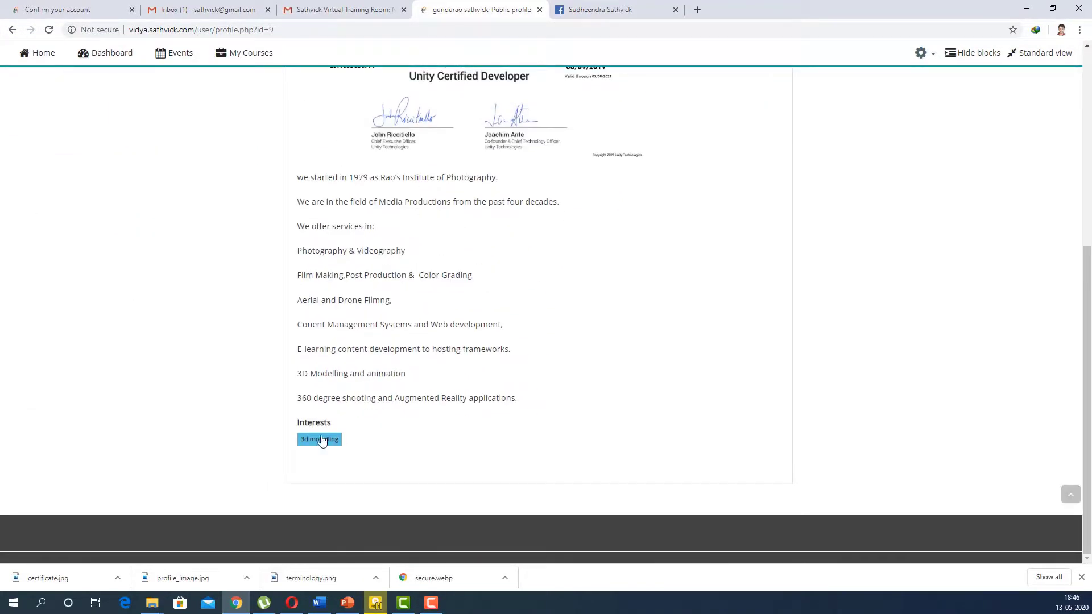
scroll(579, 456, "up", 5)
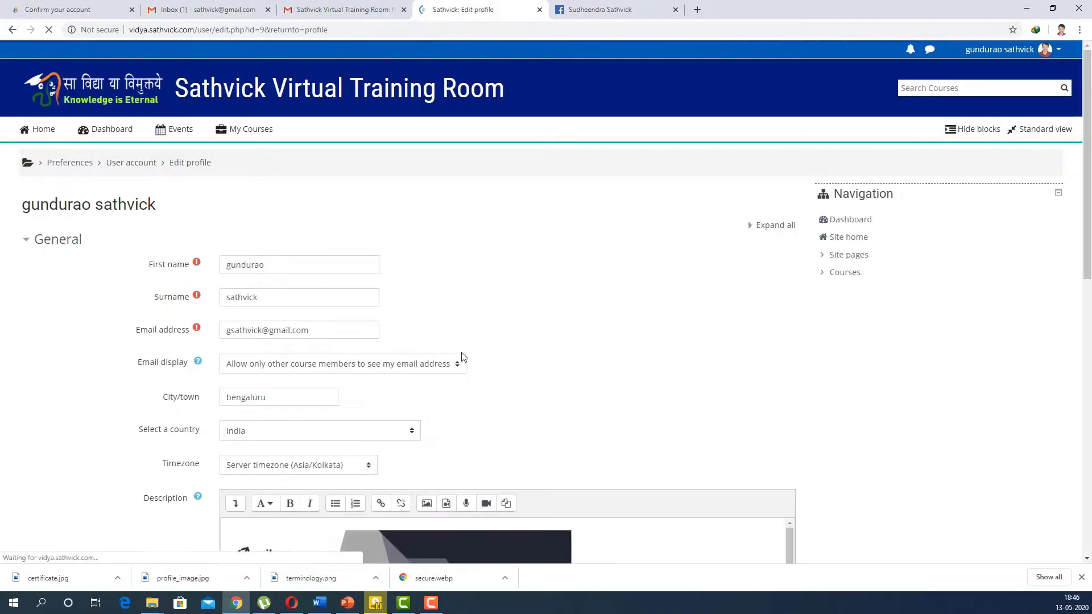
Step: Expand the Additional names, Interests and Optional sections of the profile form
scroll(464, 357, "down", 1)
scroll(462, 357, "down", 6)
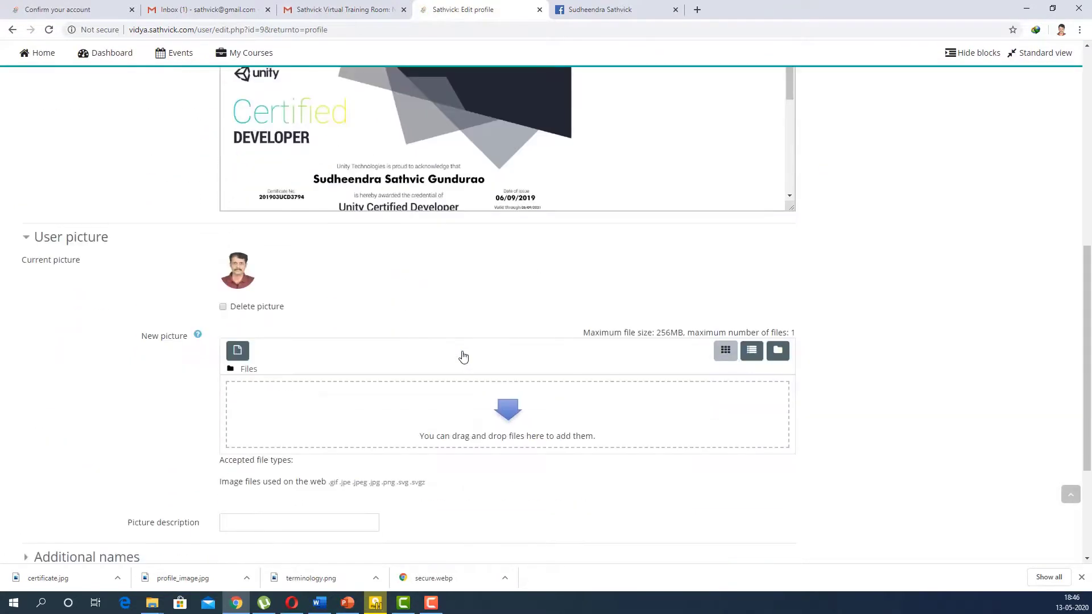
scroll(432, 410, "down", 3)
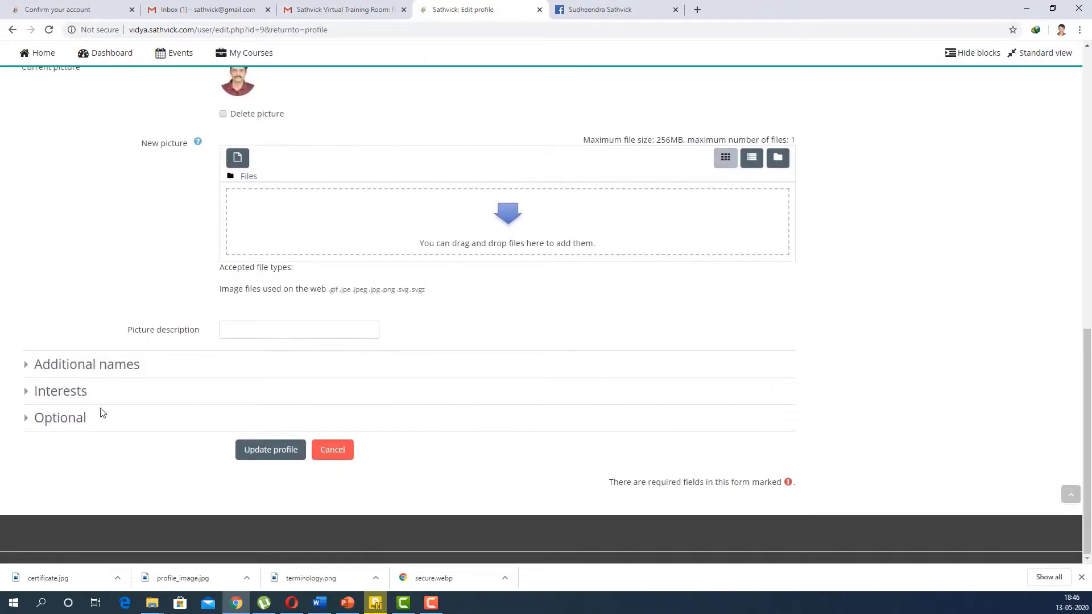
left_click(43, 366)
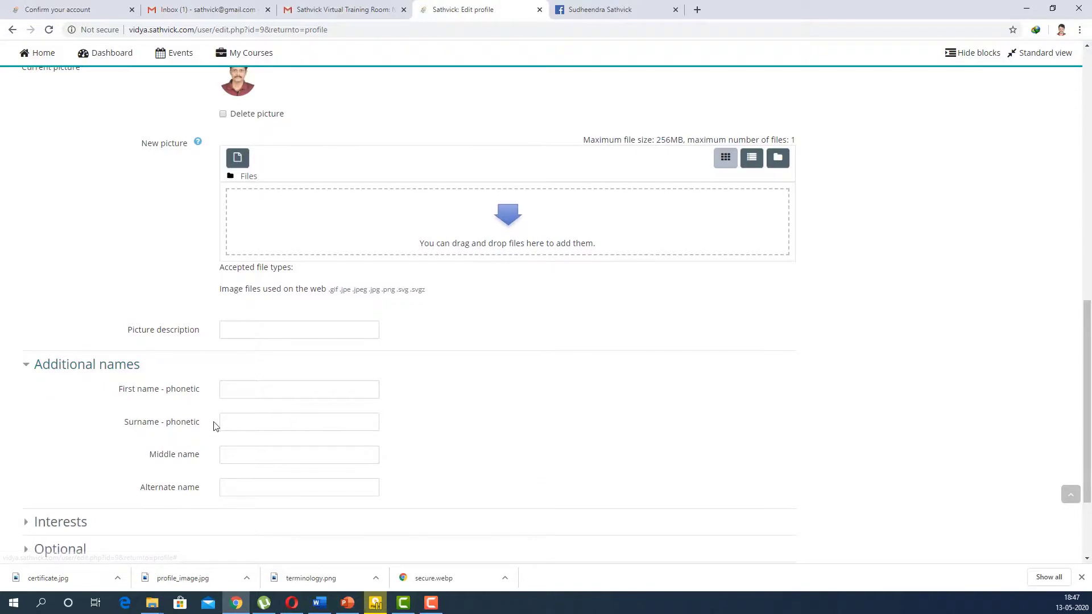
scroll(214, 425, "down", 2)
left_click(57, 391)
scroll(390, 419, "down", 1)
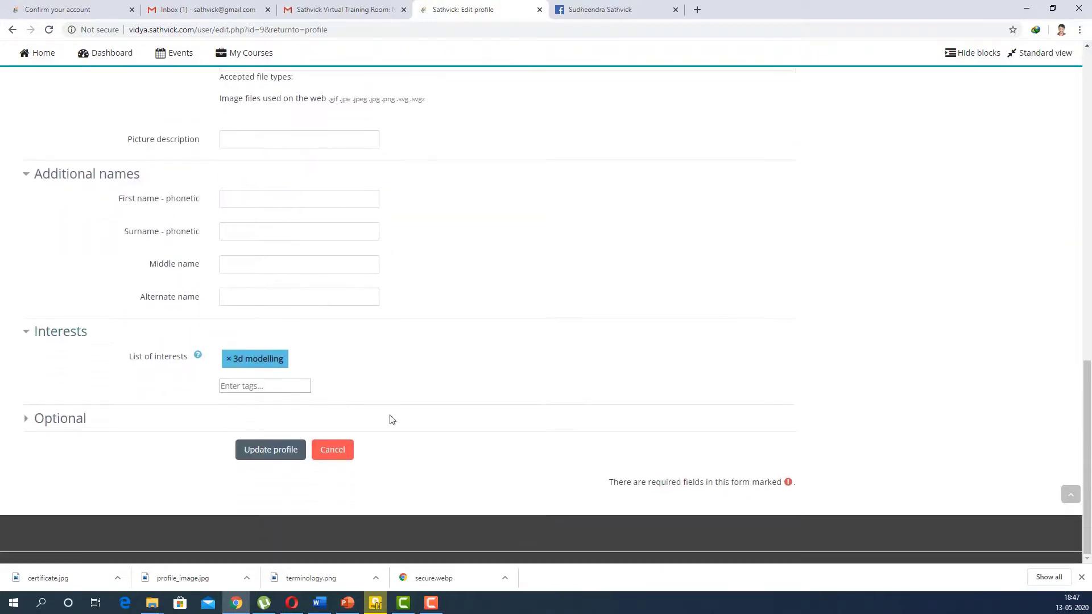
left_click(59, 421)
scroll(310, 393, "down", 2)
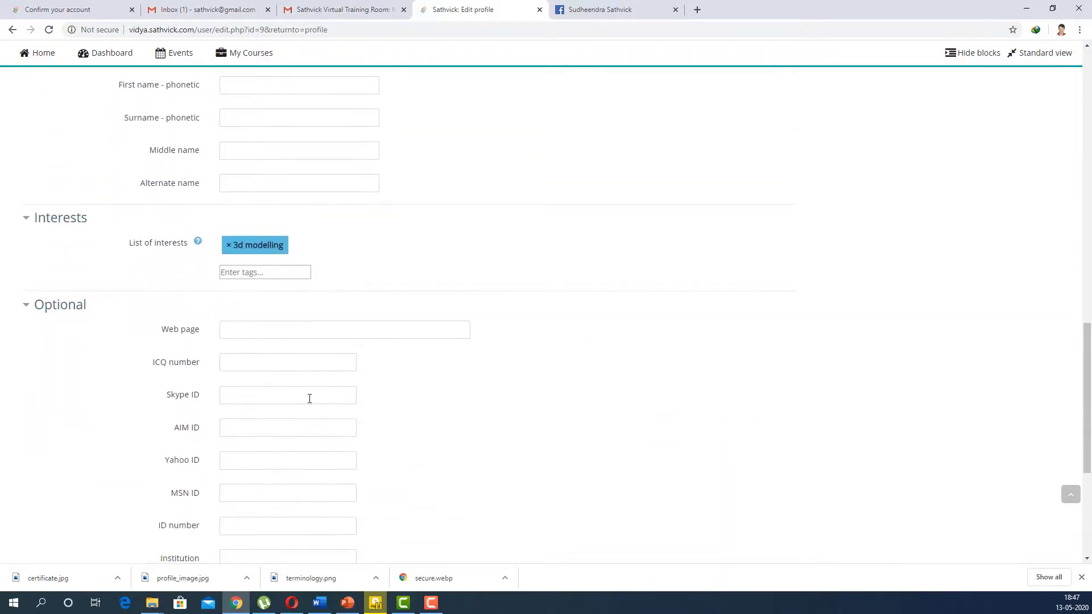
Step: Fill in the personal web page, mobile phone number and postal address, then update the profile
left_click(284, 328)
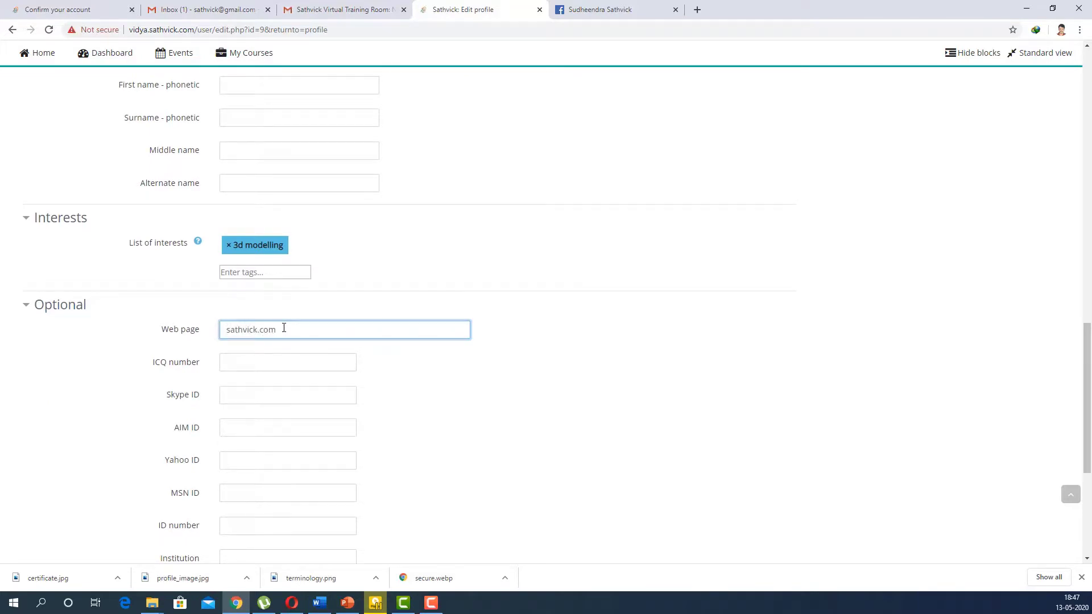
scroll(283, 328, "down", 5)
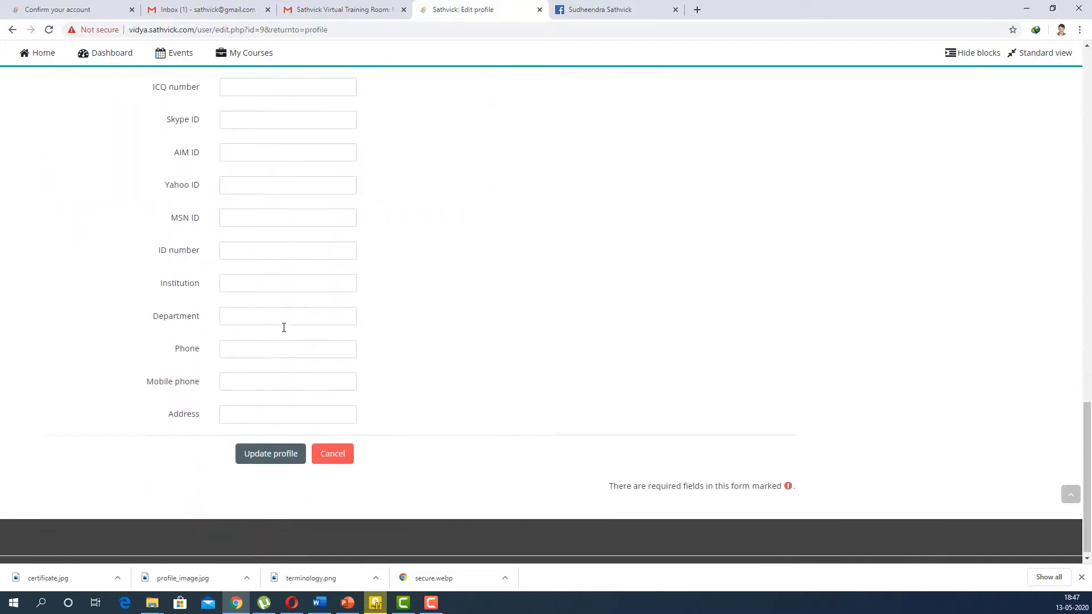
scroll(283, 328, "up", 2)
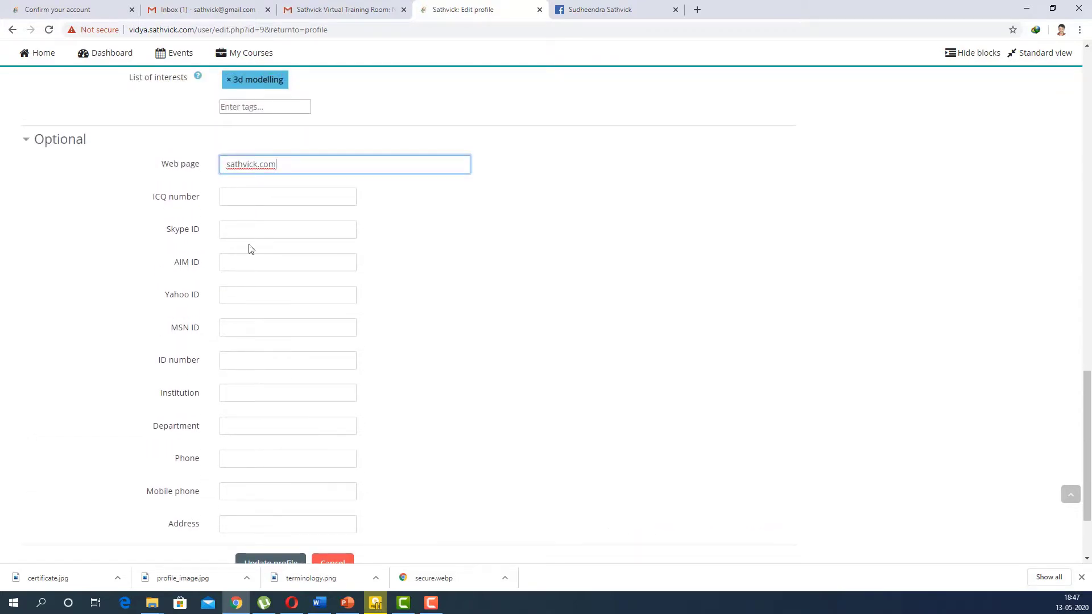
left_click(260, 491)
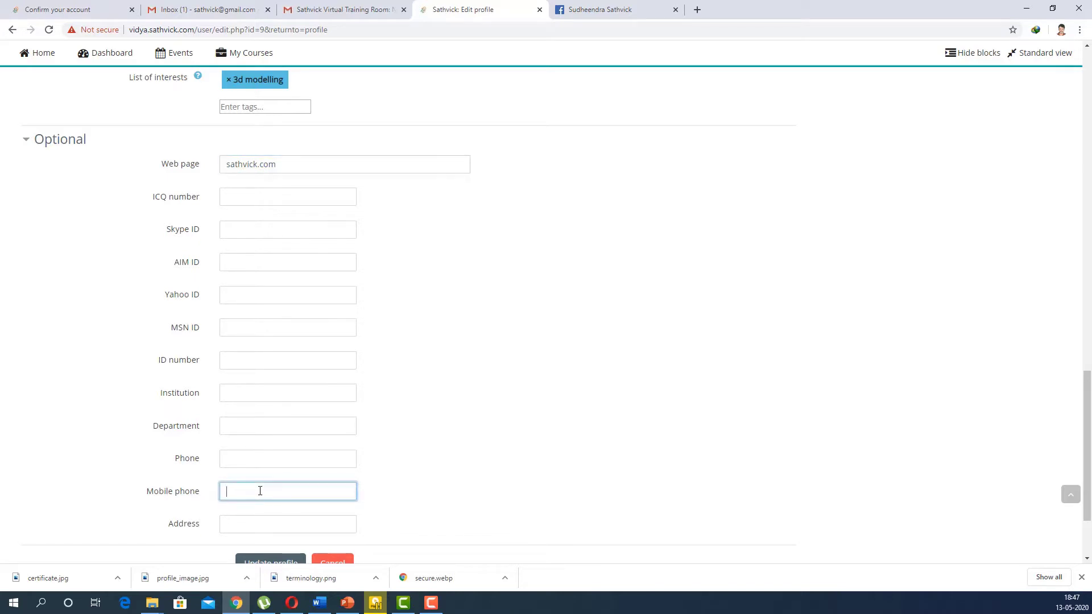
key("ctrl+v")
left_click(281, 523)
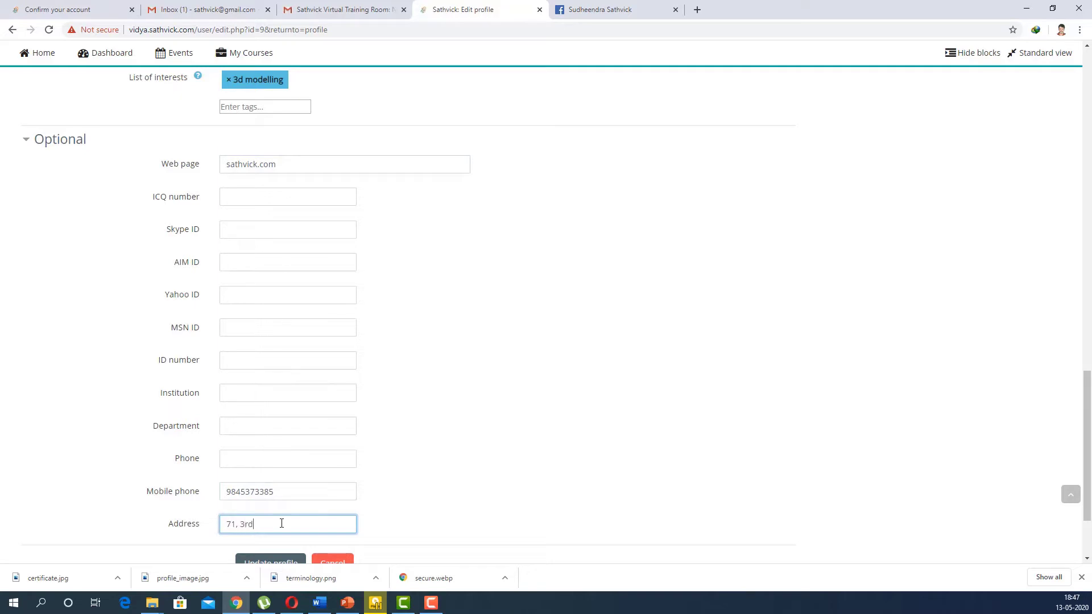
scroll(281, 523, "down", 1)
left_click(266, 510)
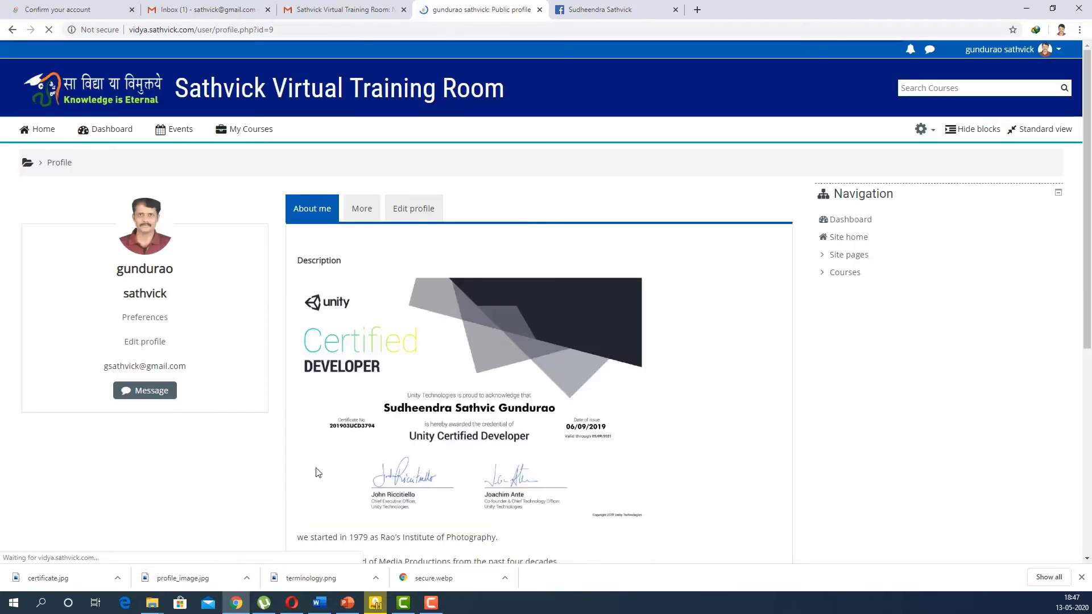
Step: Show the profile's More tab listing privacy, miscellaneous and report links
scroll(407, 377, "down", 6)
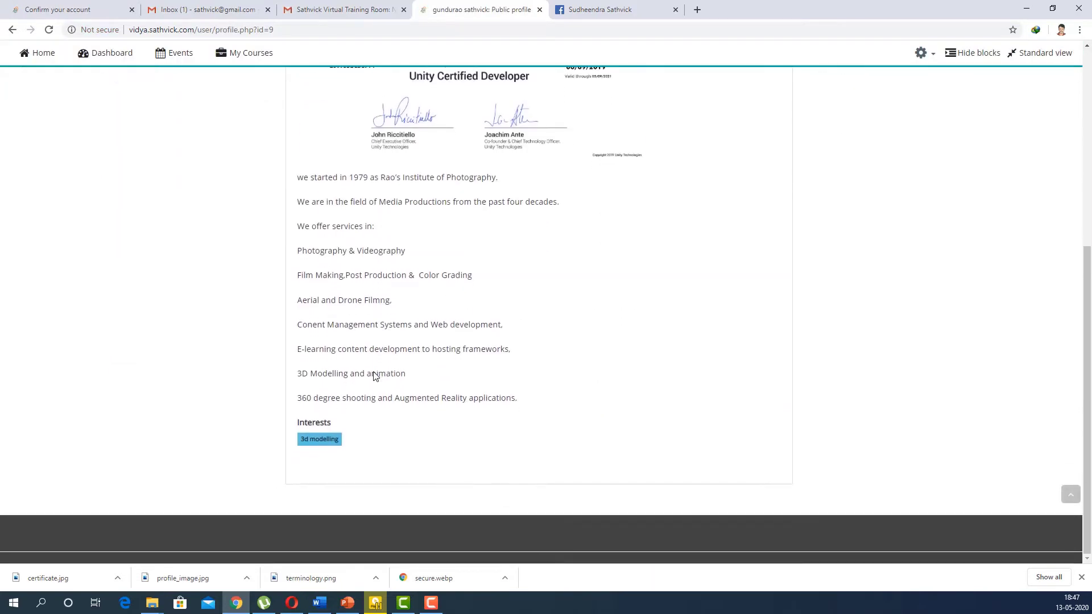
scroll(398, 373, "up", 7)
scroll(374, 372, "up", 1)
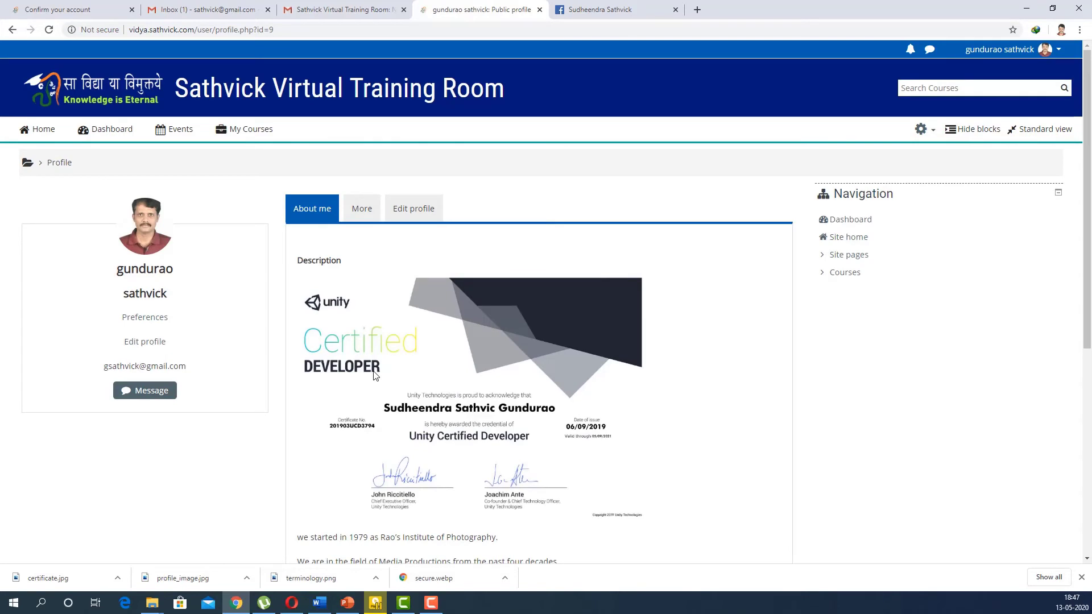
left_click(363, 213)
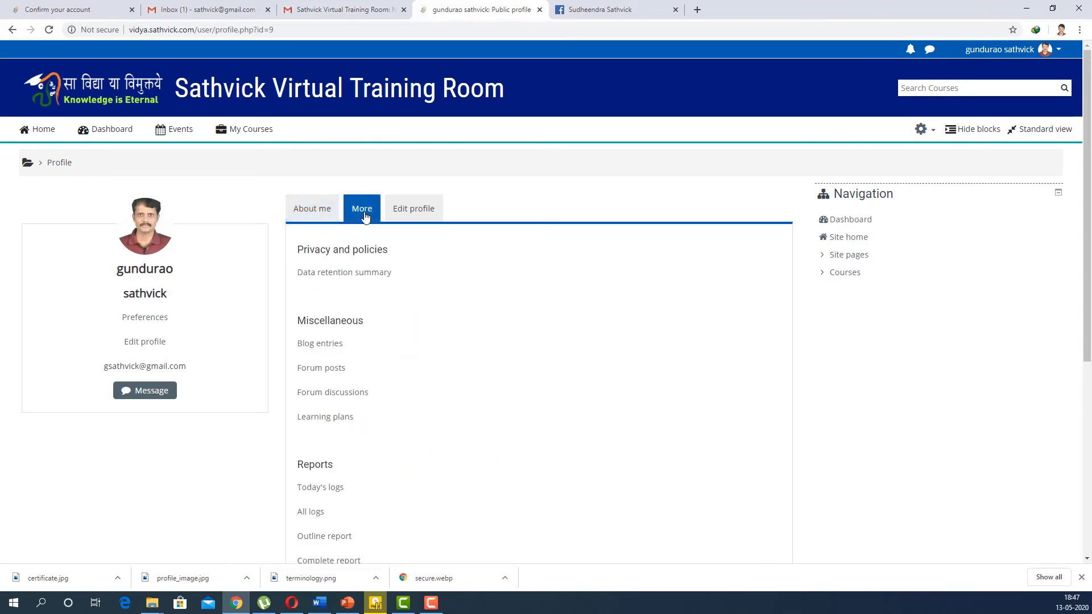